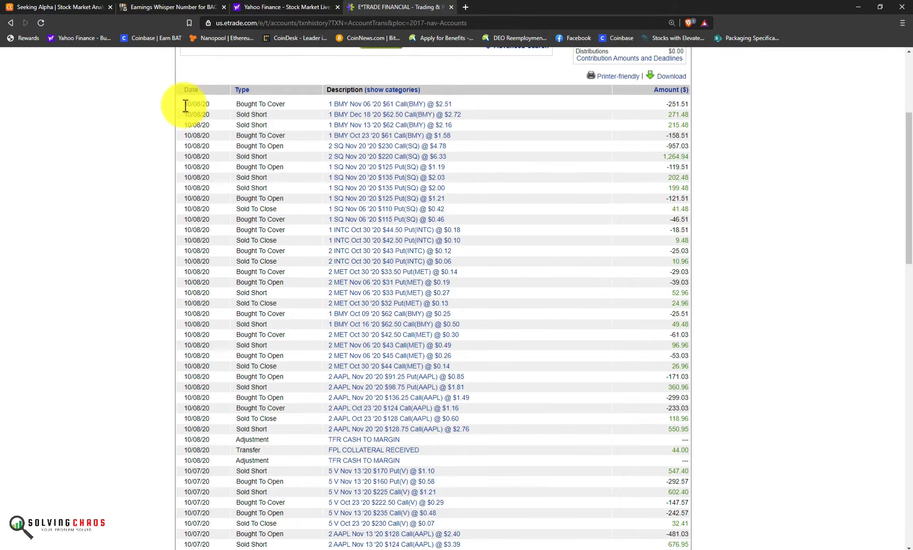
# Copy the 10/08/20 option trades from the E*TRADE transaction history into the Pivot_OptionsData sheet in Excel, starting at F4678
pyautogui.moveTo(185, 106); pyautogui.dragTo(690, 427)
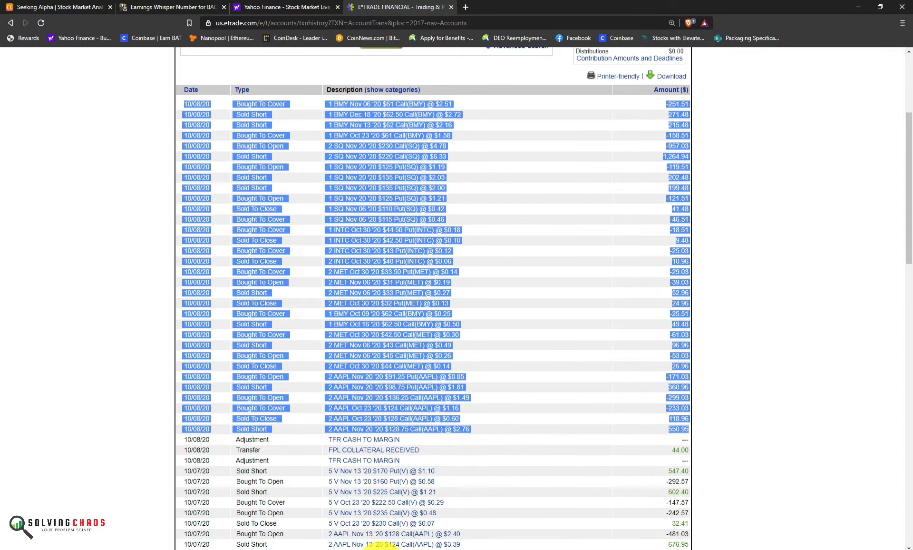
pyautogui.click(395, 549)
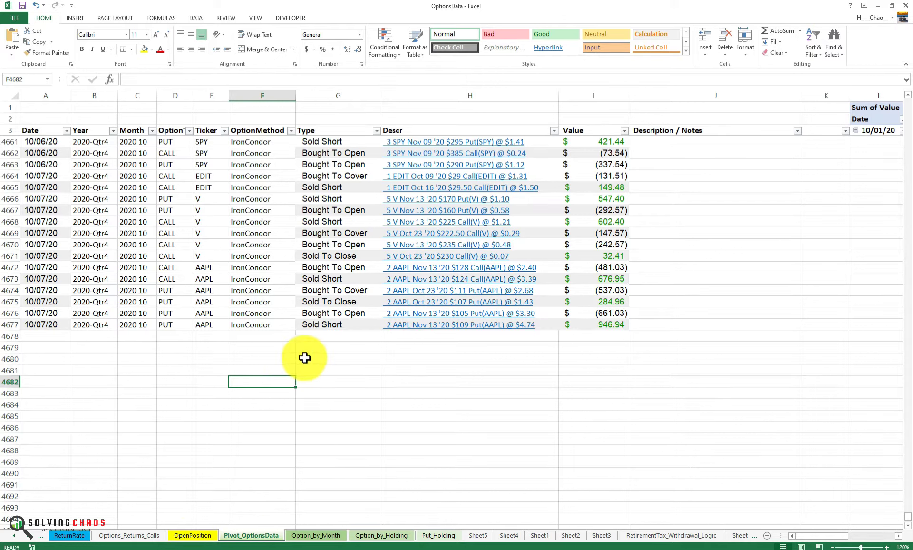
pyautogui.click(327, 351)
pyautogui.click(276, 337)
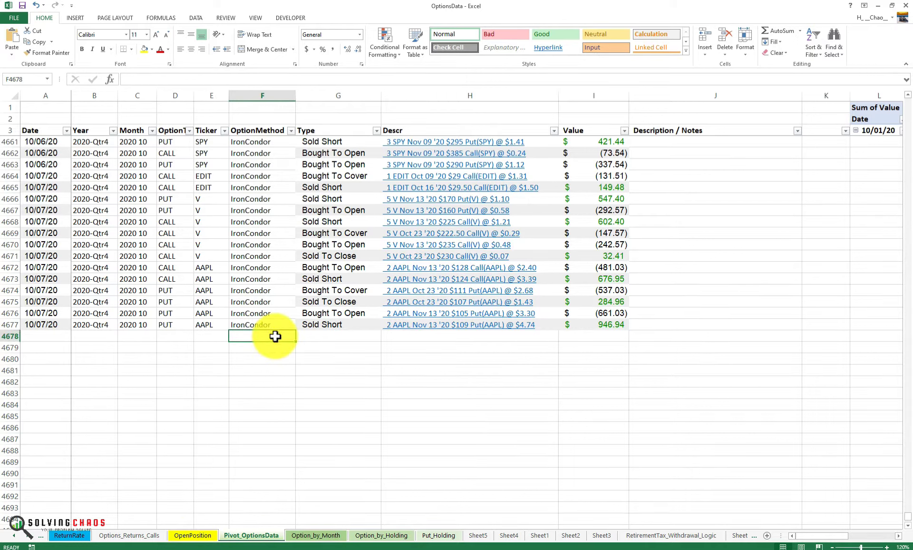
pyautogui.hotkey('ctrl', 'v')
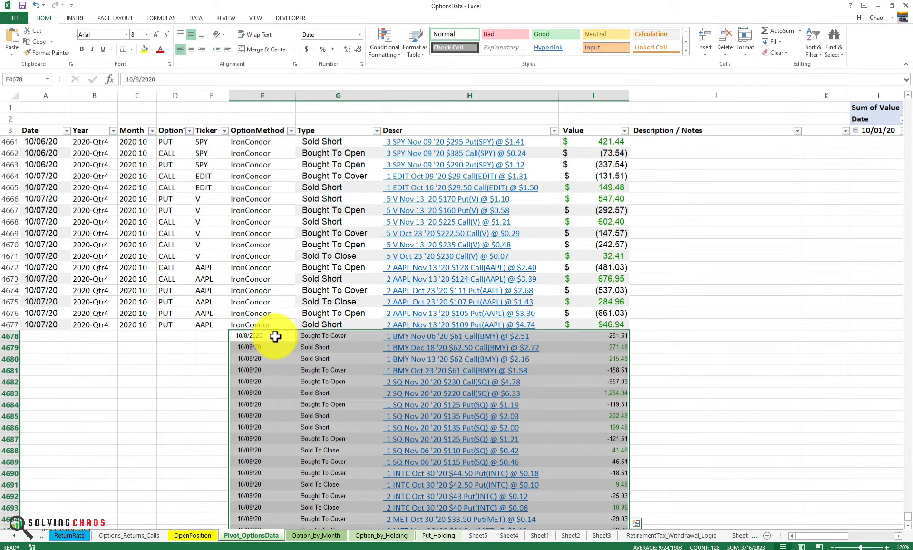
pyautogui.scroll(-5, 302, 345)
pyautogui.scroll(3, 291, 349)
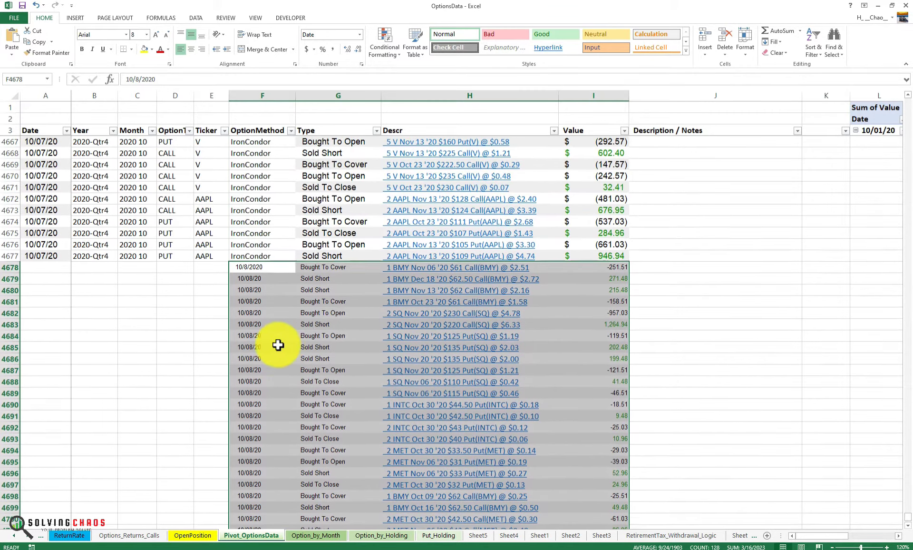
pyautogui.hotkey('alt', 'Tab')
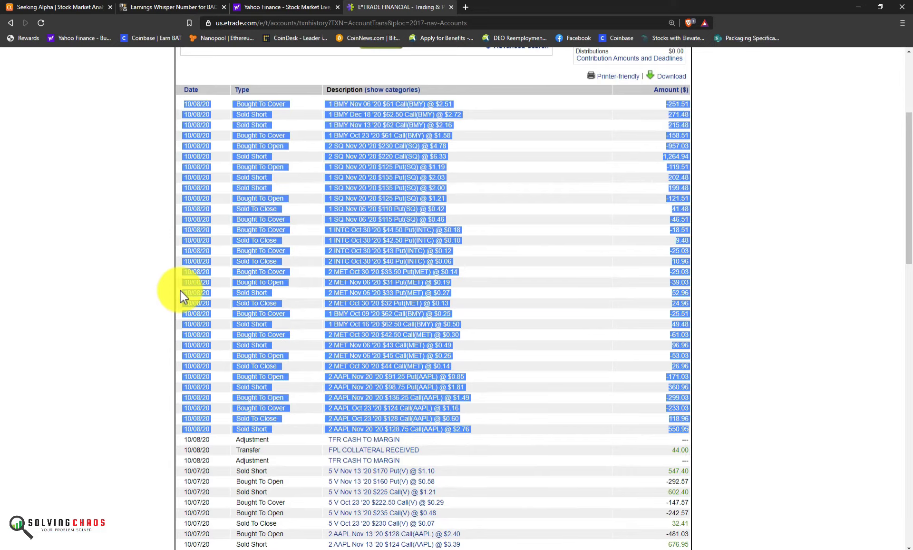
pyautogui.hotkey('alt', 'Tab')
pyautogui.scroll(-5, 316, 445)
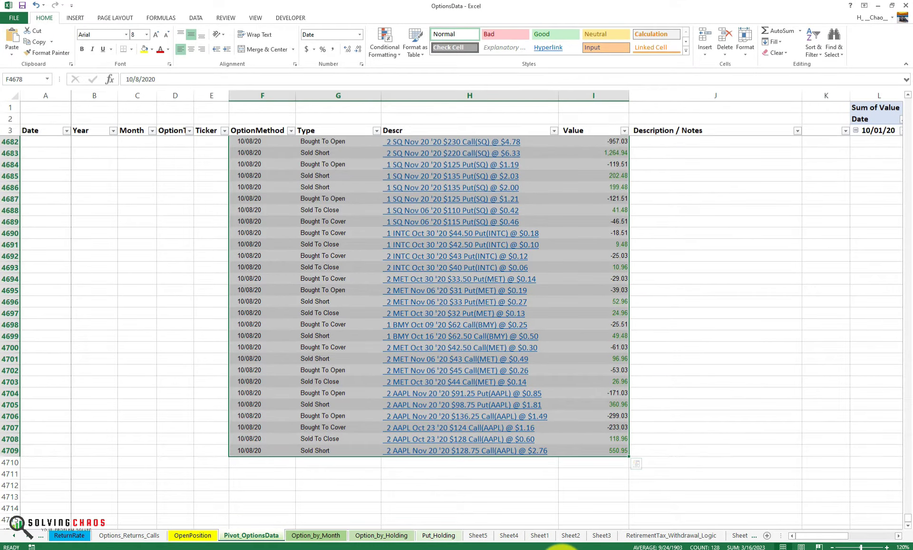
pyautogui.scroll(3, 367, 387)
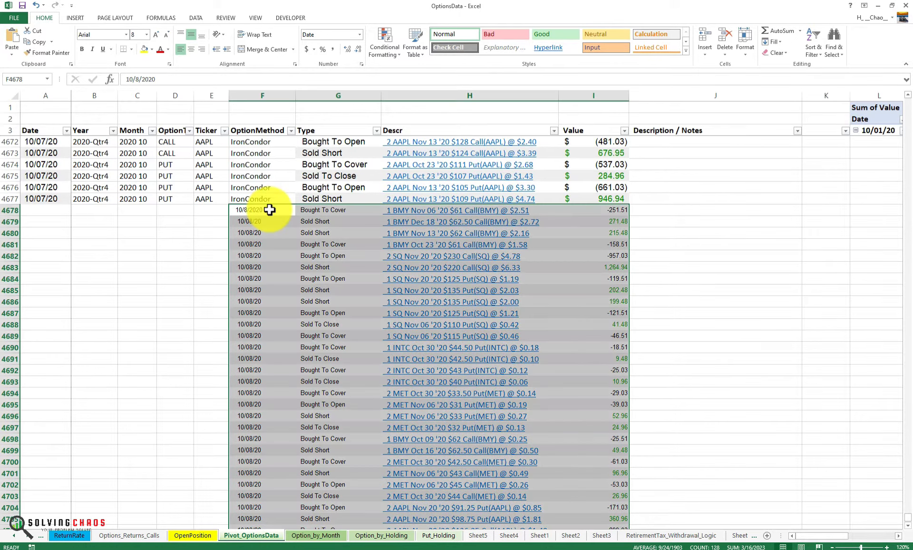
# Move the new trades' dates from the OptionMethod column into the Date column, starting at A4678
pyautogui.click(270, 209)
pyautogui.hotkey('ctrl', 'shift', 'Down')
pyautogui.hotkey('ctrl', 'c')
pyautogui.press('Left')
pyautogui.press('Left')
pyautogui.press('Left')
pyautogui.press('Left')
pyautogui.press('Left')
pyautogui.hotkey('ctrl', 'v')
# Copy the Year through OptionMethod entries of row 4677 into row 4678
pyautogui.press('Right')
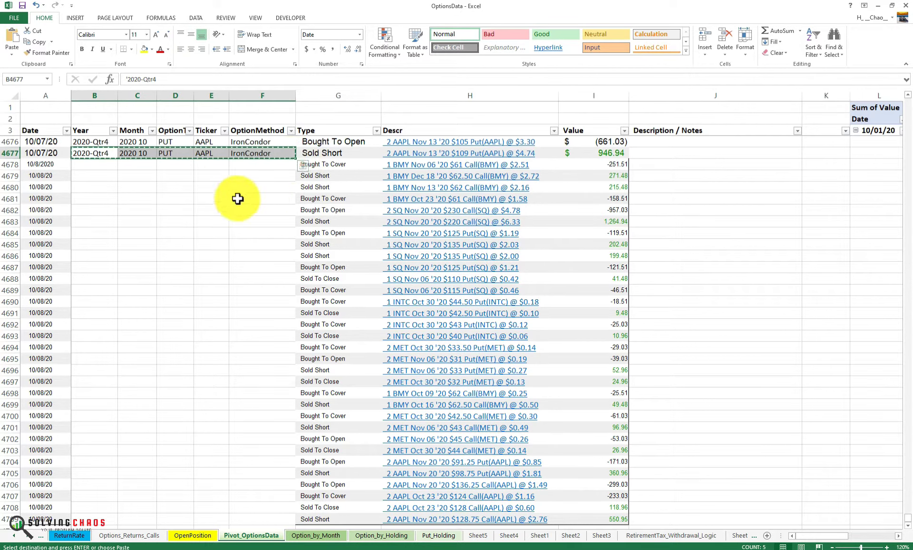
pyautogui.click(96, 163)
pyautogui.hotkey('ctrl', 'v')
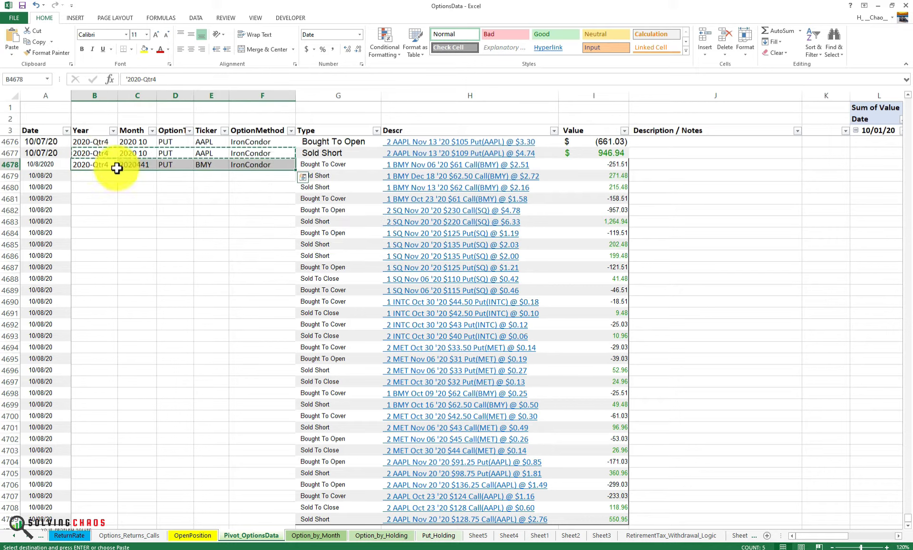
pyautogui.click(116, 167)
pyautogui.hotkey('ctrl', 'v')
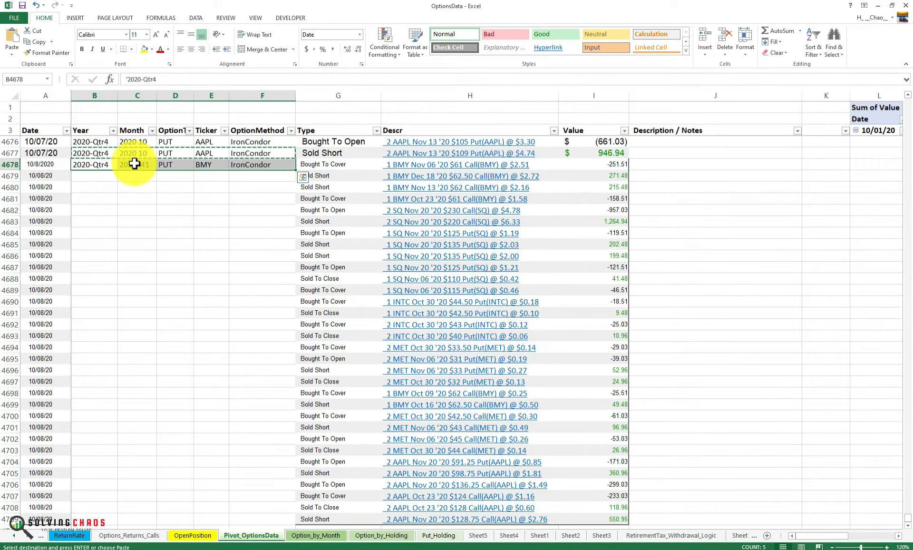
# Fill the Year through OptionMethod entries of row 4678 down through row 4709
pyautogui.hotkey('shift', 'Down')
pyautogui.hotkey('shift', 'Down')
pyautogui.hotkey('shift', 'Down')
pyautogui.hotkey('shift', 'Down')
pyautogui.hotkey('shift', 'Down')
pyautogui.hotkey('shift', 'Down')
pyautogui.hotkey('shift', 'Down')
pyautogui.hotkey('shift', 'Down')
pyautogui.hotkey('shift', 'Down')
pyautogui.hotkey('shift', 'Down')
pyautogui.hotkey('shift', 'Down')
pyautogui.hotkey('shift', 'Down')
pyautogui.hotkey('shift', 'Down')
pyautogui.hotkey('shift', 'Down')
pyautogui.hotkey('shift', 'Down')
pyautogui.hotkey('shift', 'Down')
pyautogui.hotkey('shift', 'Down')
pyautogui.hotkey('shift', 'Down')
pyautogui.hotkey('shift', 'Down')
pyautogui.hotkey('shift', 'Down')
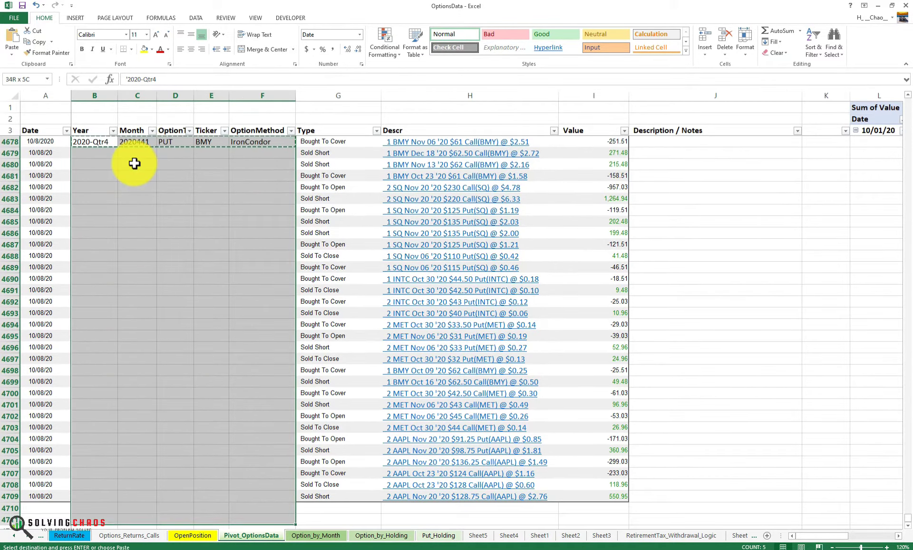
pyautogui.hotkey('ctrl', 'v')
# Set the font size of the entire data range to 11
pyautogui.hotkey('ctrl', 'a')
pyautogui.hotkey('ctrl', 'a')
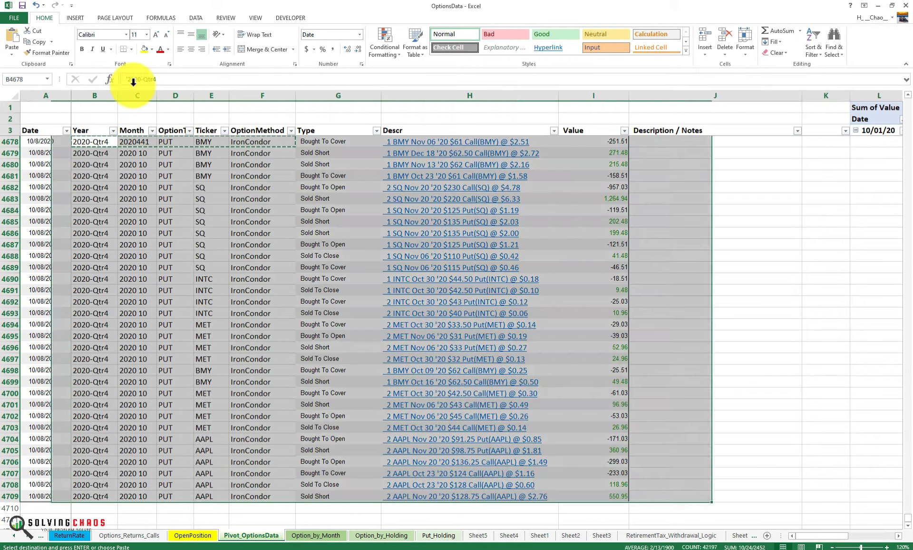
pyautogui.rightClick(169, 277)
pyautogui.click(209, 324)
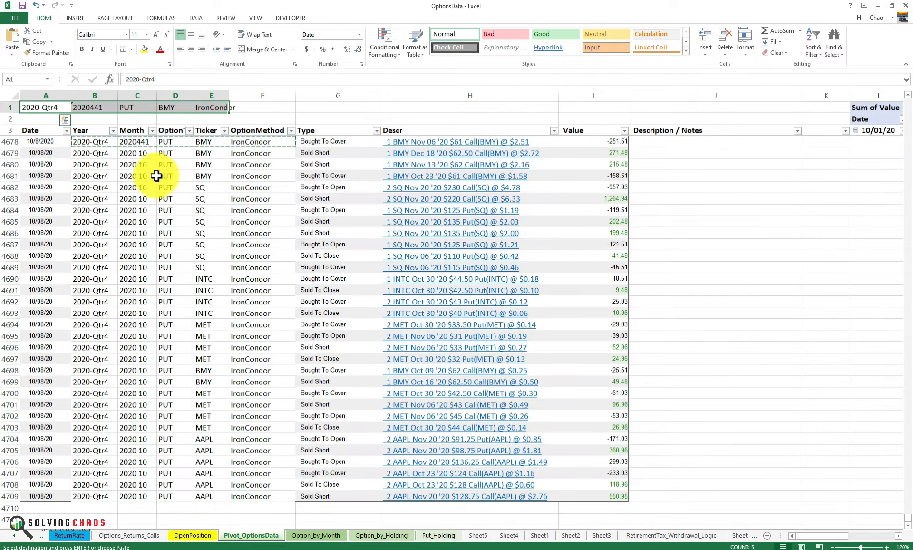
pyautogui.click(95, 256)
pyautogui.hotkey('ctrl', 'a')
pyautogui.hotkey('ctrl', 'a')
pyautogui.click(146, 34)
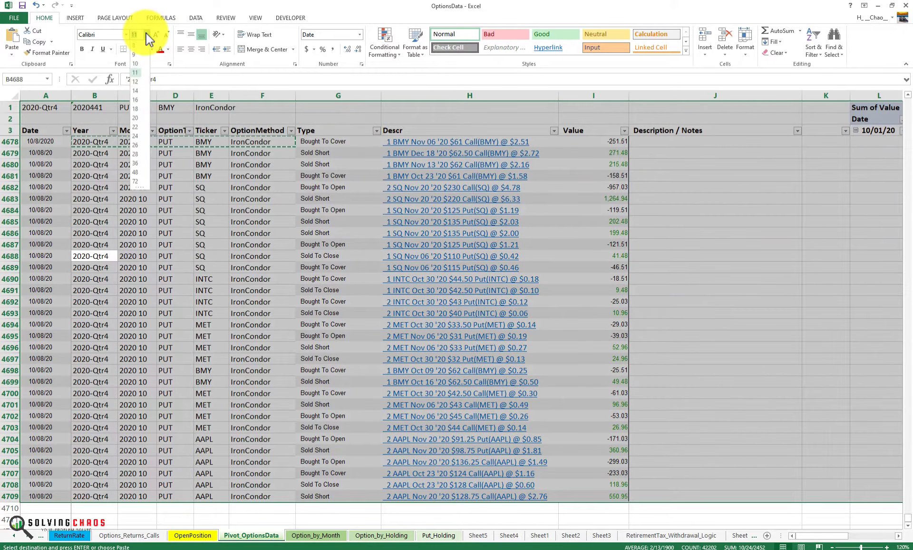
pyautogui.click(140, 72)
pyautogui.click(143, 233)
# Replace the date in A4678 with a copy of the date in A4680
pyautogui.scroll(3, 88, 189)
pyautogui.click(46, 95)
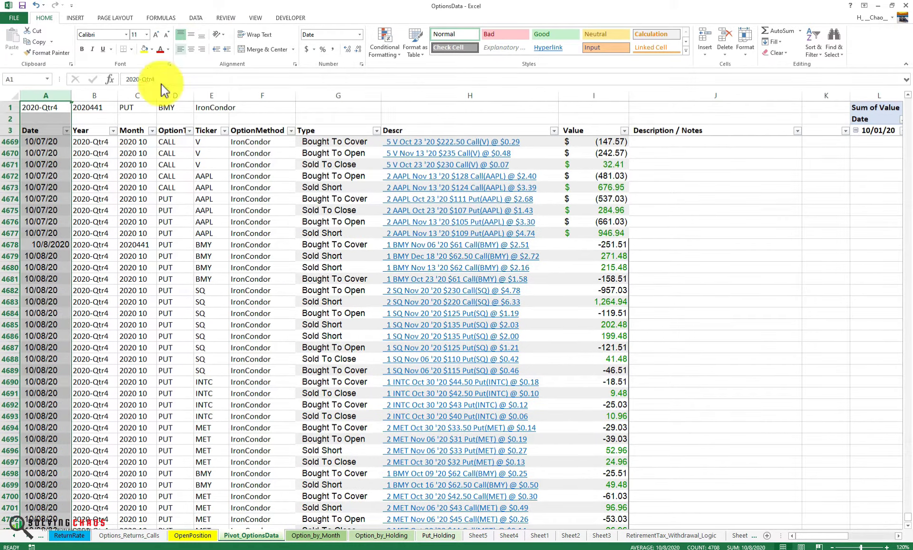
pyautogui.click(51, 265)
pyautogui.hotkey('ctrl', 'c')
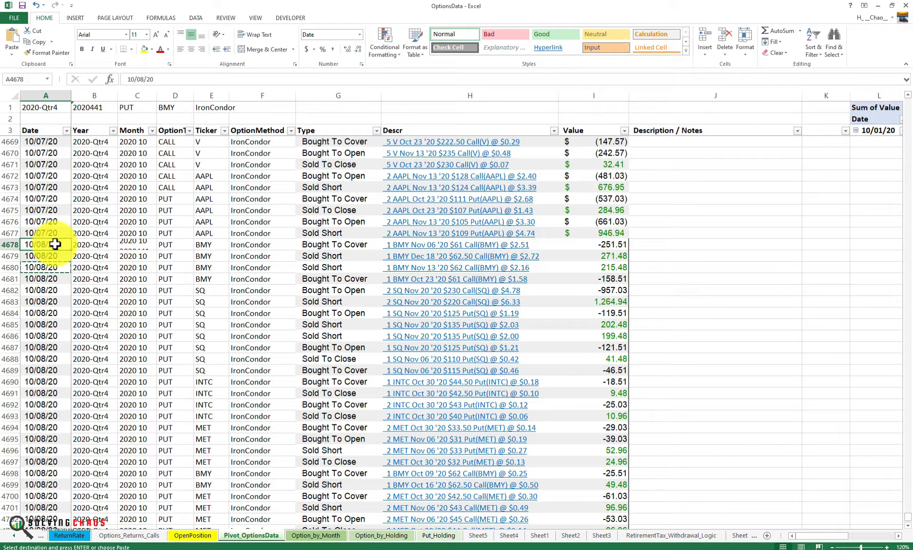
pyautogui.scroll(-1, 228, 259)
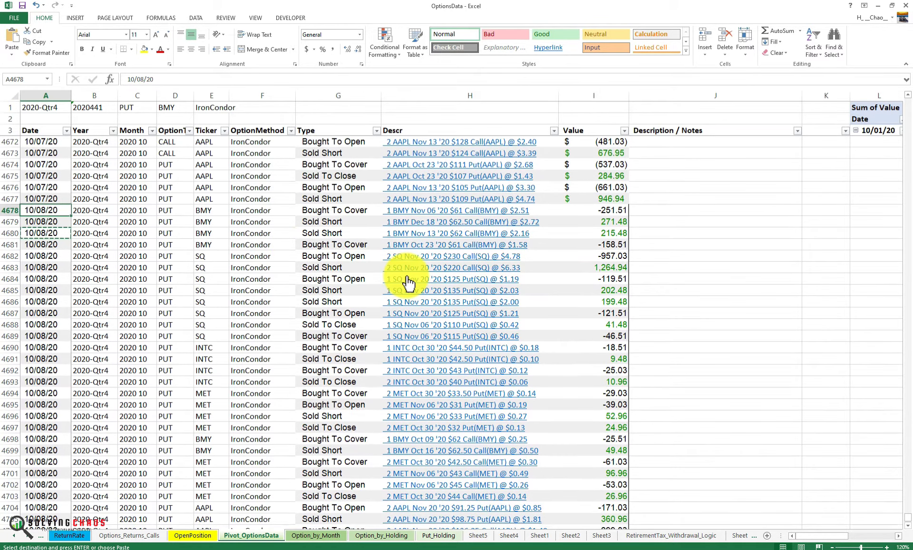
# Filter the Descr column for PUT to check the option type of the 10/08/20 rows
pyautogui.click(554, 130)
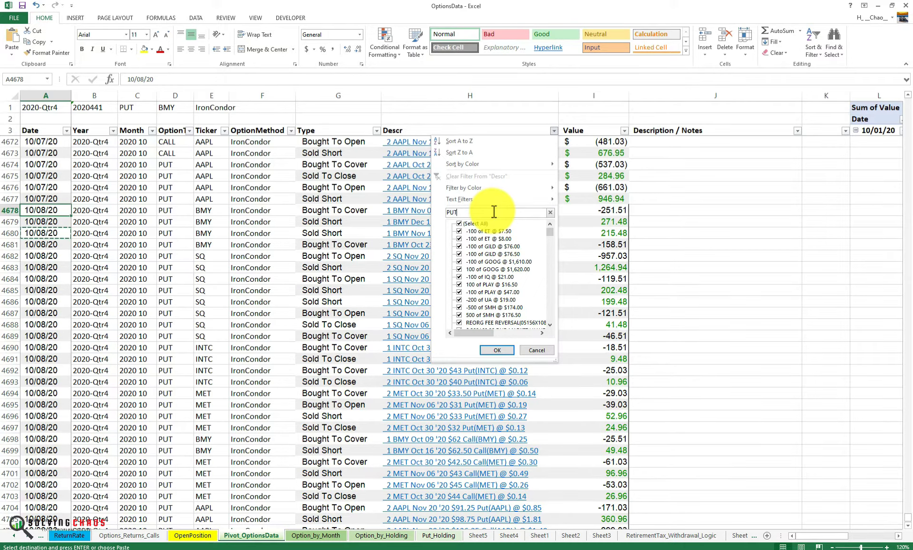
pyautogui.press('Return')
pyautogui.scroll(3, 299, 236)
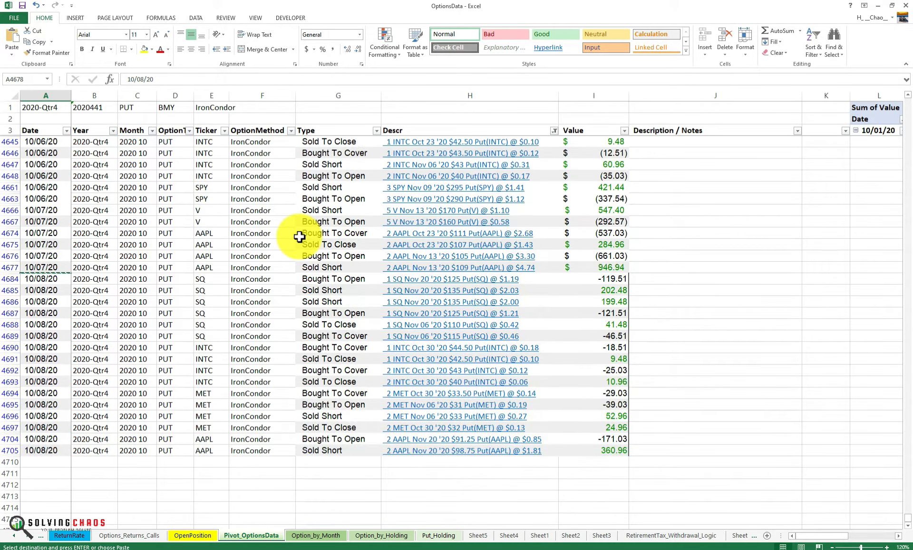
# Filter the Descr column for entries containing CALL
pyautogui.click(554, 130)
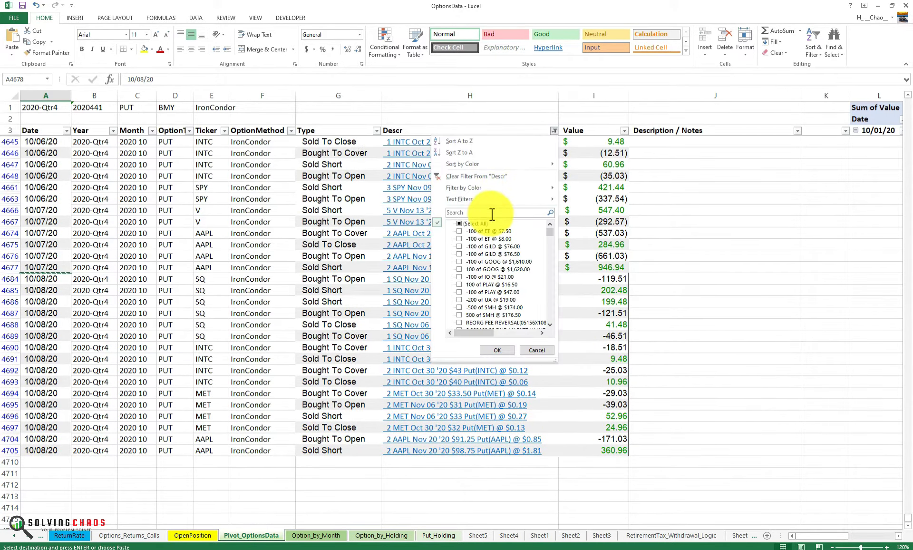
pyautogui.write('CALL')
pyautogui.press('Return')
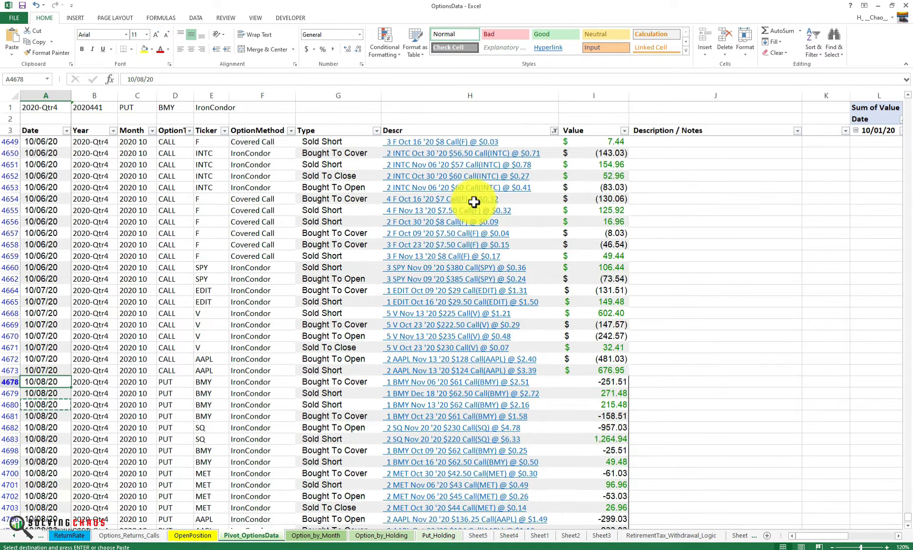
# Fill CALL from D4673 down the option type column for the filtered 10/08/20 rows through row 4709
pyautogui.click(176, 268)
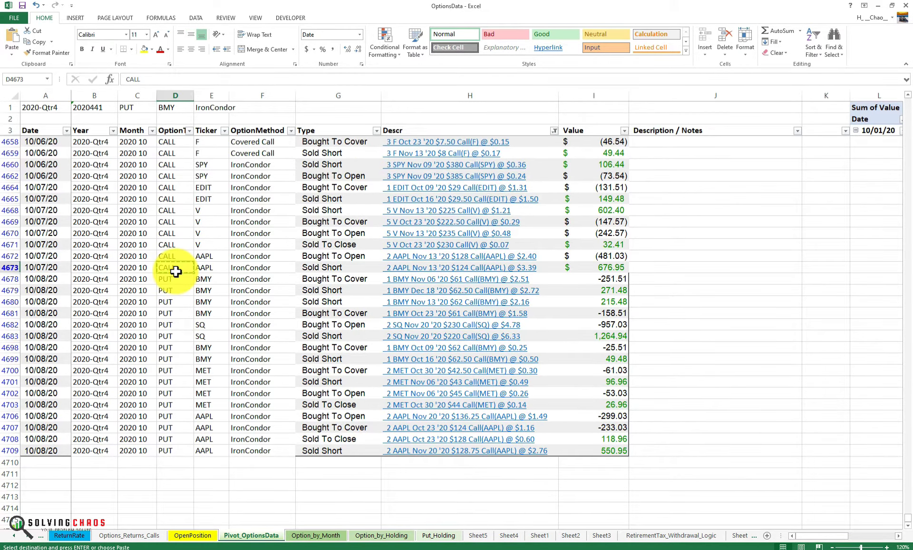
pyautogui.hotkey('shift', 'Down')
pyautogui.hotkey('shift', 'Down')
pyautogui.hotkey('shift', 'Down')
pyautogui.hotkey('shift', 'Down')
pyautogui.hotkey('shift', 'Down')
pyautogui.hotkey('shift', 'Down')
pyautogui.hotkey('shift', 'Down')
pyautogui.hotkey('shift', 'Down')
pyautogui.hotkey('shift', 'Down')
pyautogui.hotkey('shift', 'Down')
pyautogui.hotkey('shift', 'Down')
pyautogui.hotkey('shift', 'Down')
pyautogui.hotkey('shift', 'Down')
pyautogui.hotkey('shift', 'Down')
pyautogui.hotkey('shift', 'Down')
pyautogui.hotkey('shift', 'Down')
pyautogui.hotkey('shift', 'Up')
pyautogui.hotkey('ctrl', 'v')
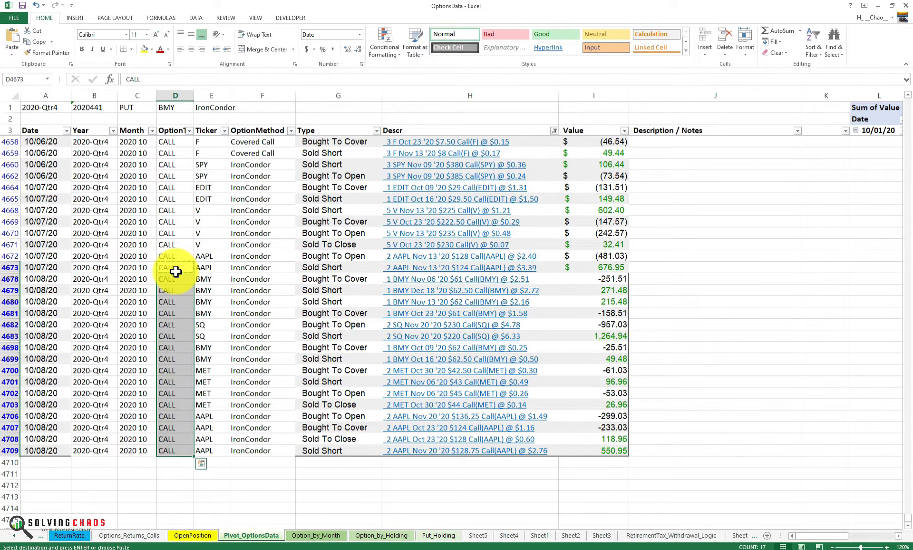
pyautogui.press('Up')
# Remove all cell borders from the filtered data range with the None border preset
pyautogui.click(143, 291)
pyautogui.hotkey('ctrl', 'a')
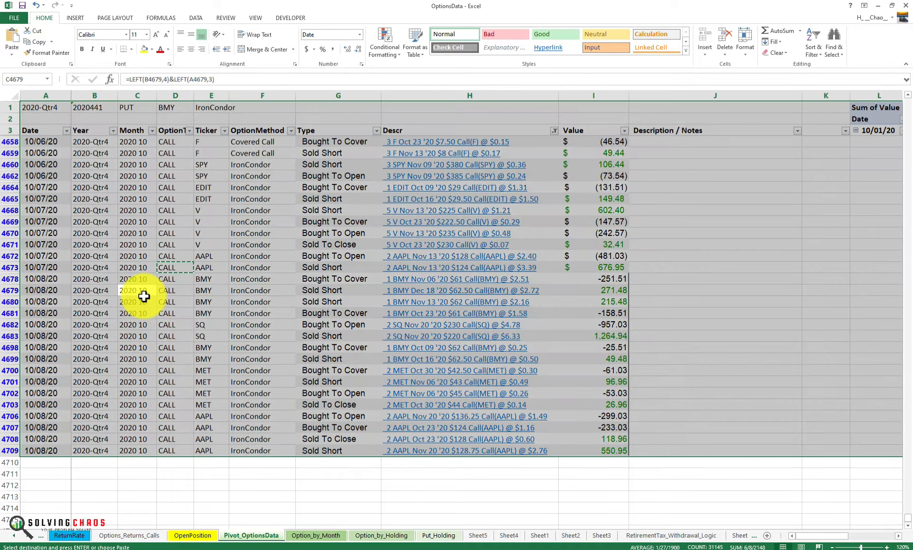
pyautogui.rightClick(144, 295)
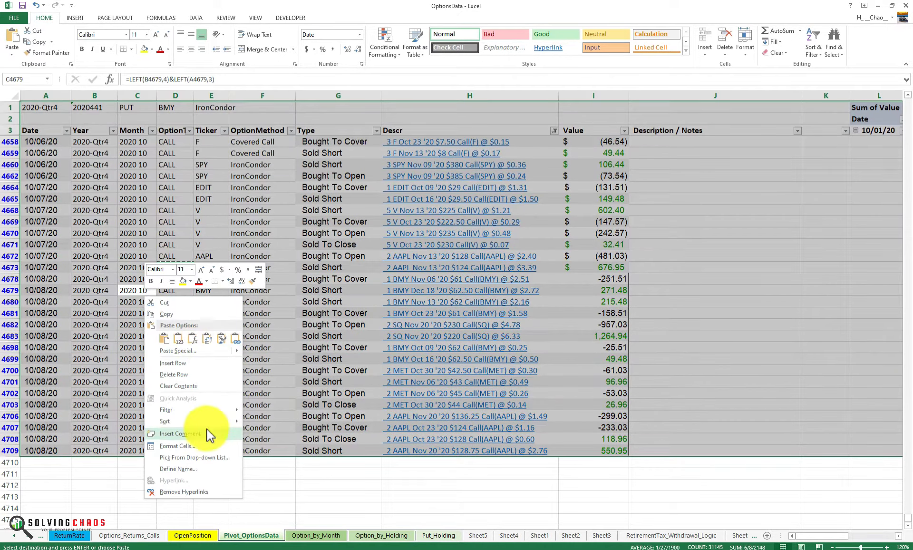
pyautogui.press('Escape')
pyautogui.press('Escape')
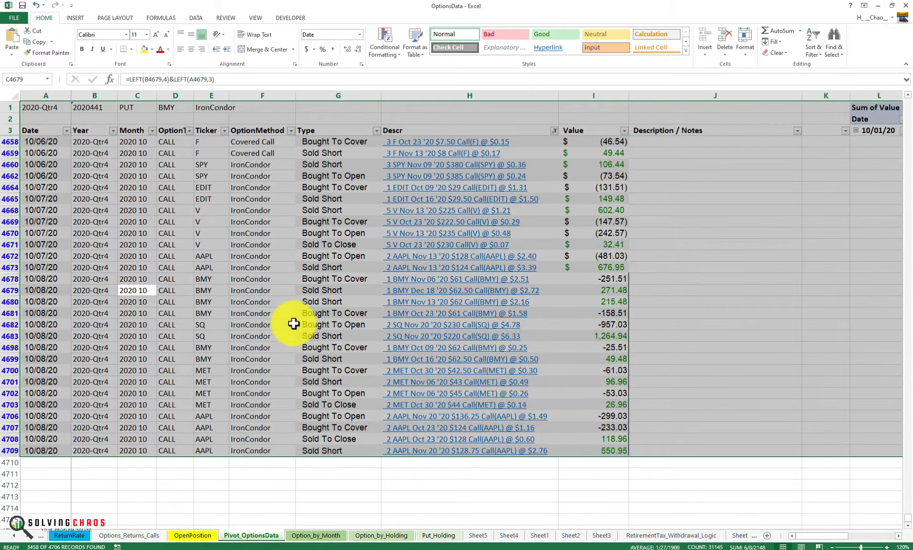
pyautogui.hotkey('ctrl', '1')
pyautogui.click(178, 353)
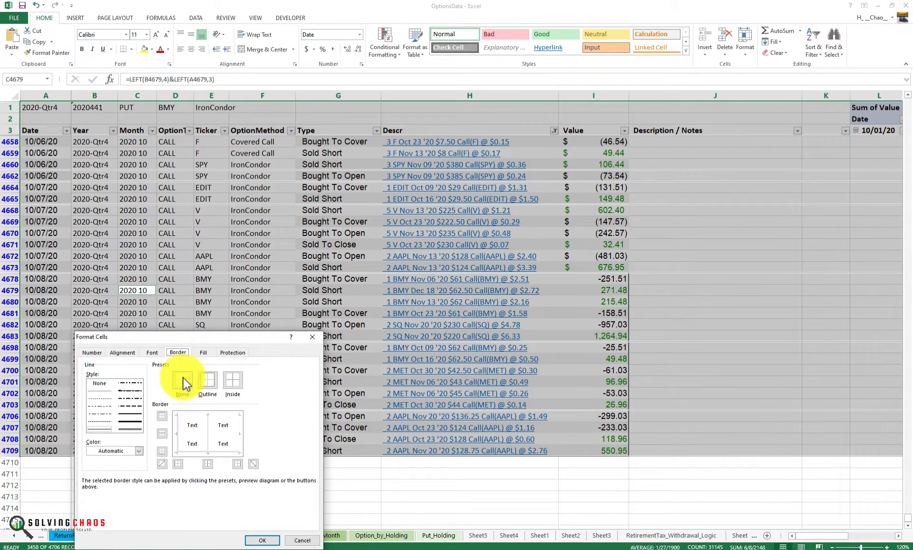
pyautogui.click(262, 539)
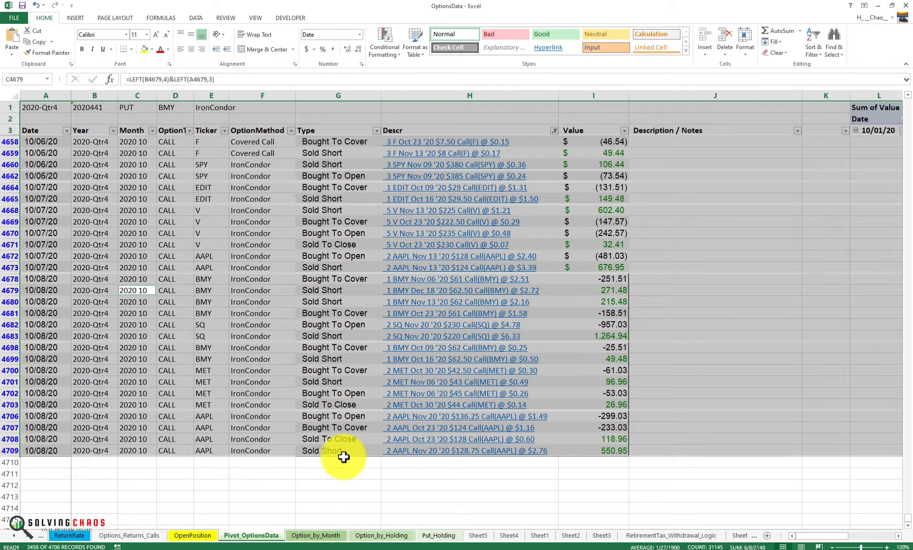
# Clear the filter from the Descr column and return to the 10/08/20 rows
pyautogui.scroll(4, 324, 229)
pyautogui.click(269, 153)
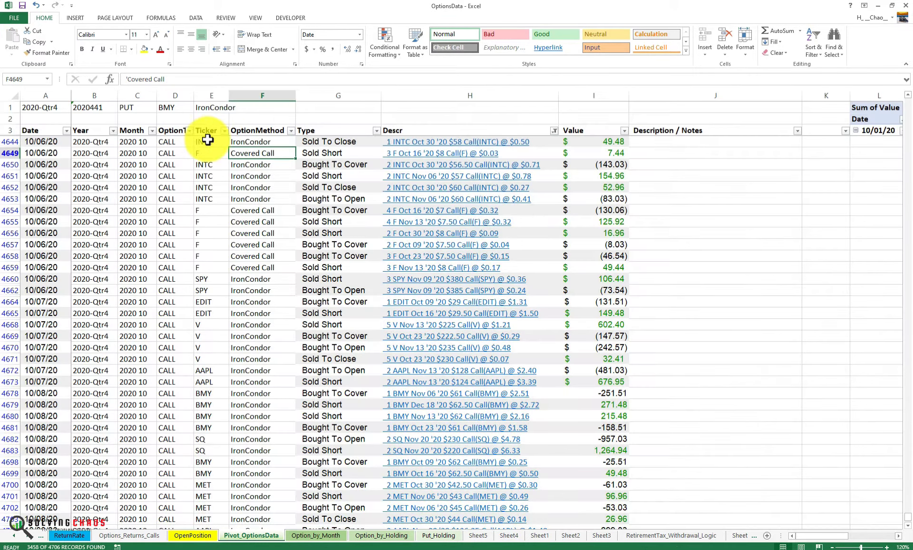
pyautogui.click(554, 130)
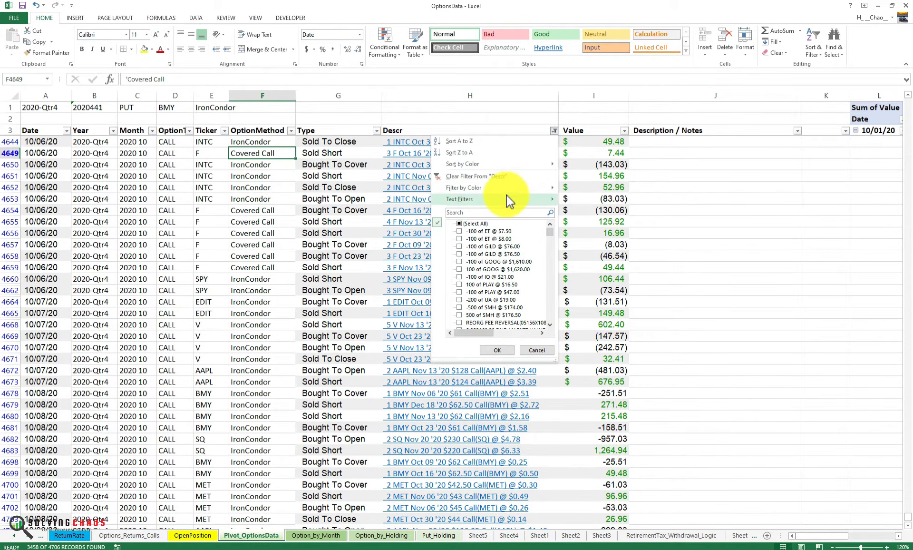
pyautogui.click(509, 176)
pyautogui.scroll(-12, 469, 295)
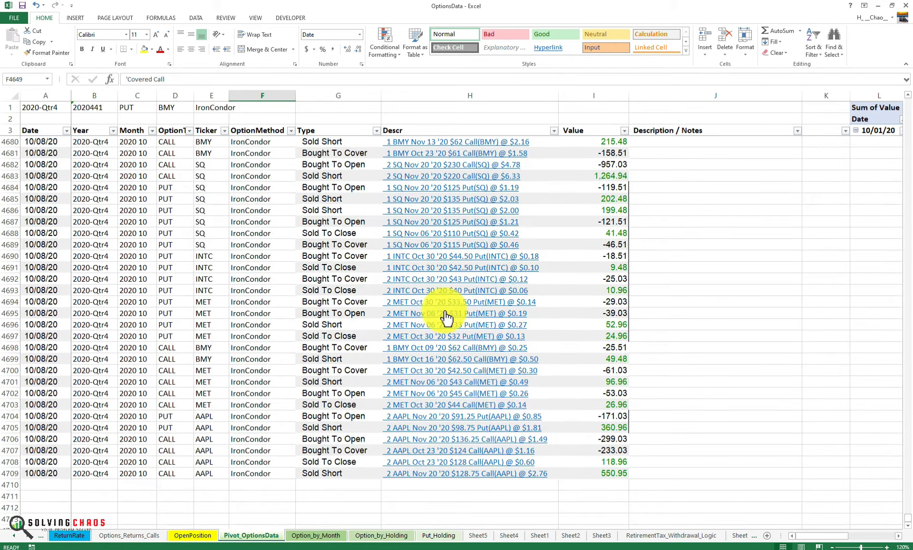
pyautogui.scroll(3, 302, 344)
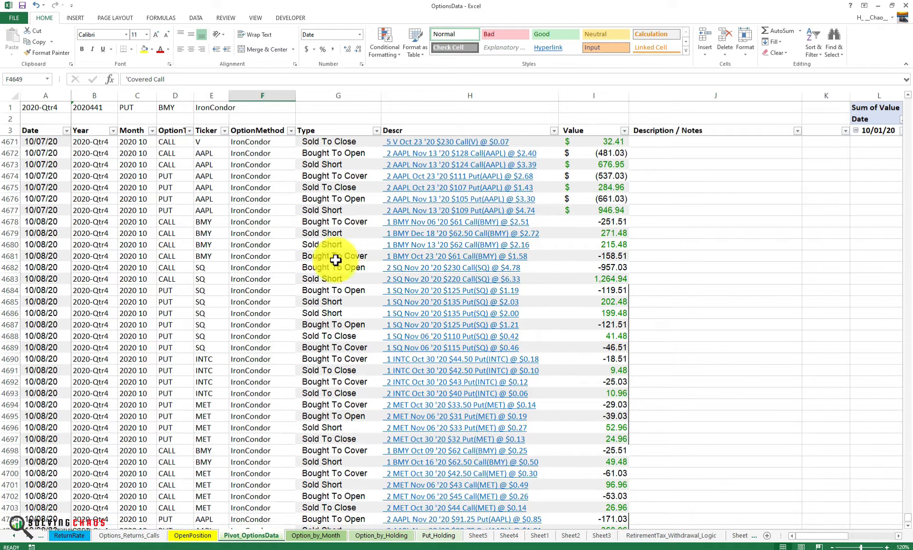
pyautogui.click(297, 218)
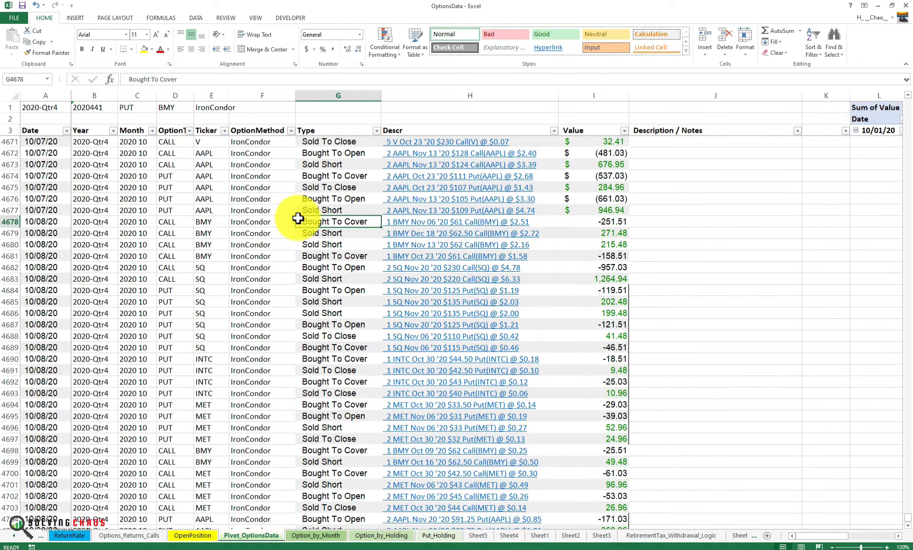
pyautogui.press('Right')
pyautogui.press('Left')
pyautogui.press('Left')
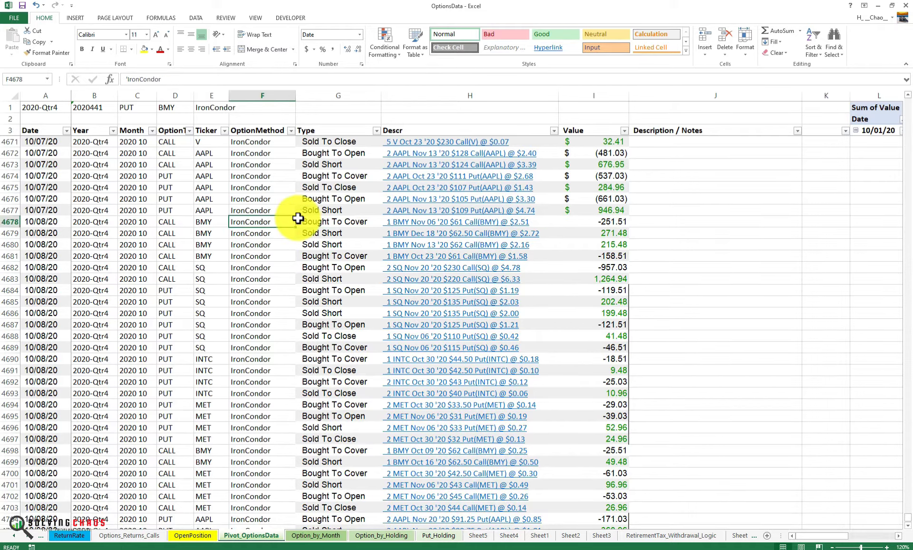
# Set the OptionMethod of the BMY call rows 4678 through 4681 to Covered Call
pyautogui.write('Covered Call')
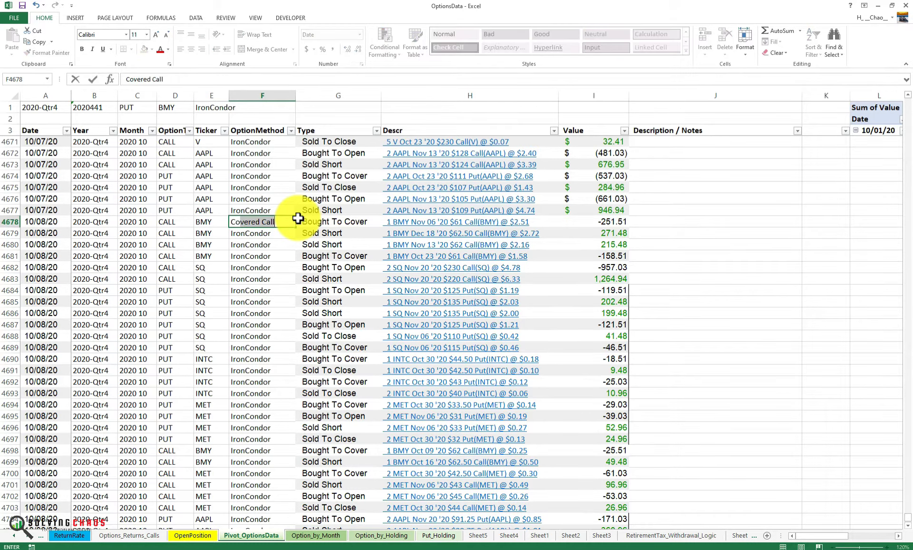
pyautogui.hotkey('ctrl', 'Return')
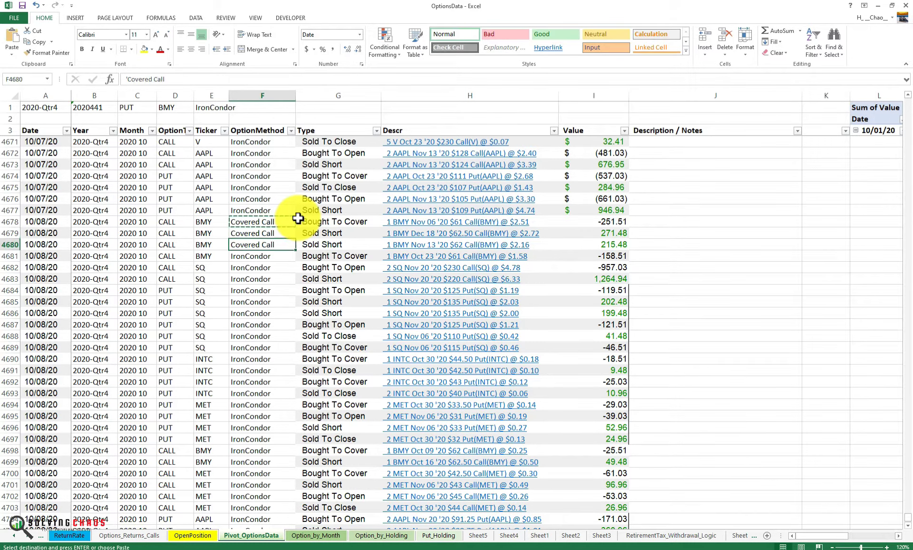
pyautogui.press('Down')
pyautogui.write('Covered Call')
pyautogui.press('Right')
pyautogui.press('Right')
pyautogui.press('Down')
pyautogui.press('Down')
pyautogui.press('Left')
pyautogui.press('Left')
pyautogui.press('Left')
pyautogui.press('Up')
pyautogui.press('Right')
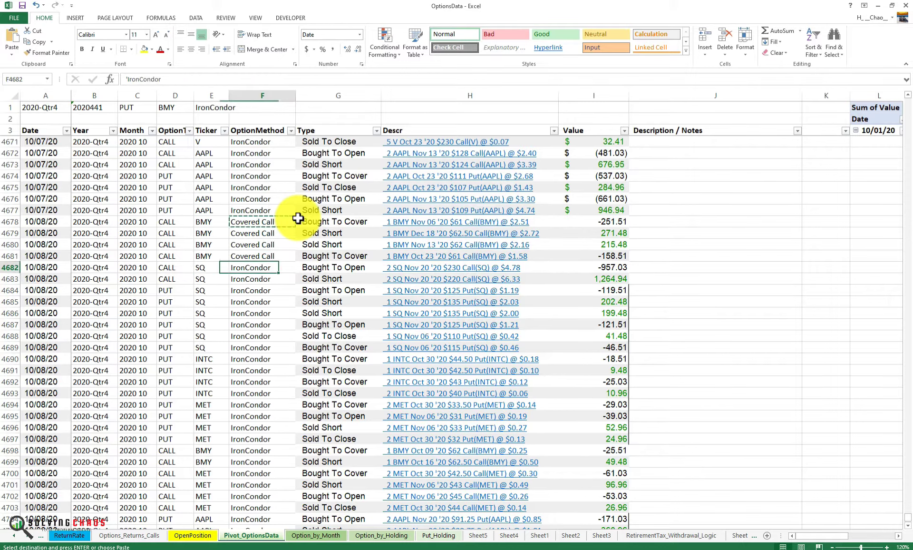
# Try to set the OptionMethod of MET rows 4694 and 4695 to Covered Call
pyautogui.press('Right')
pyautogui.press('Right')
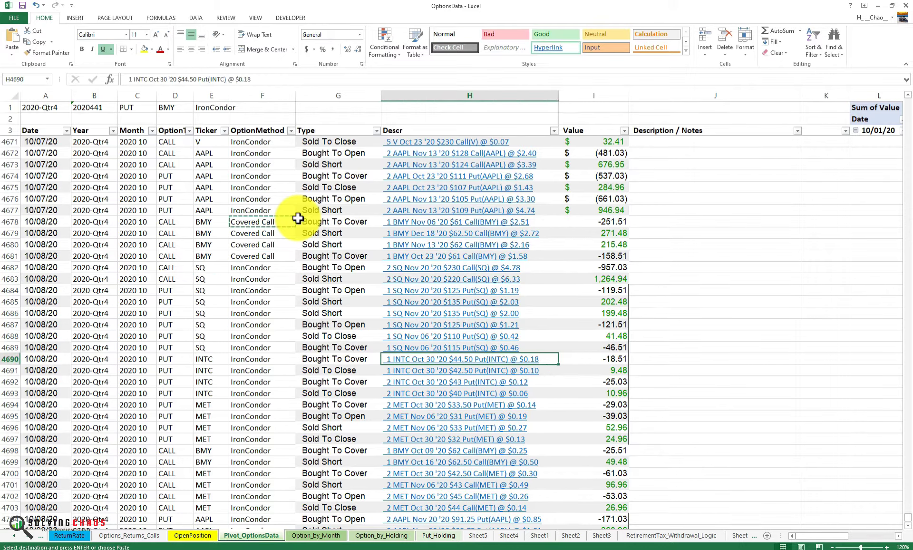
pyautogui.press('Left')
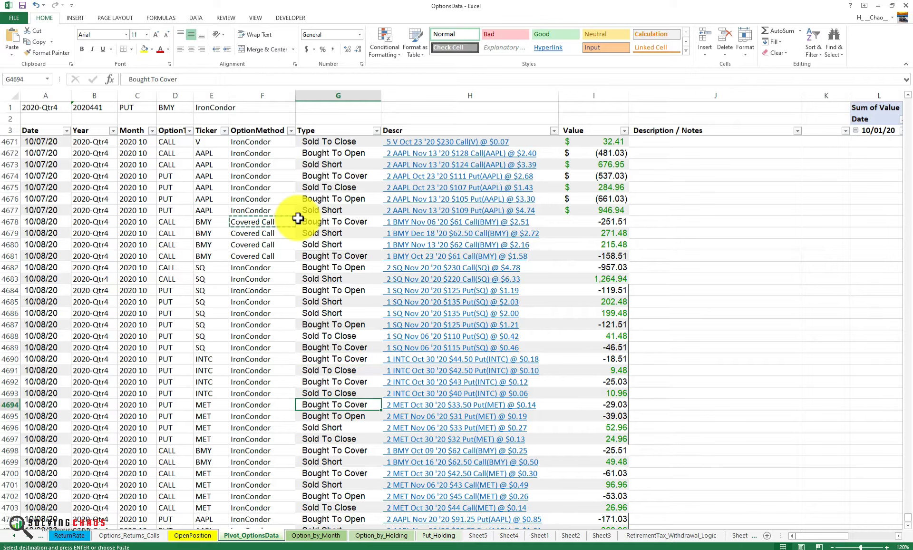
pyautogui.press('Left')
pyautogui.write('Covered Call')
pyautogui.press('Right')
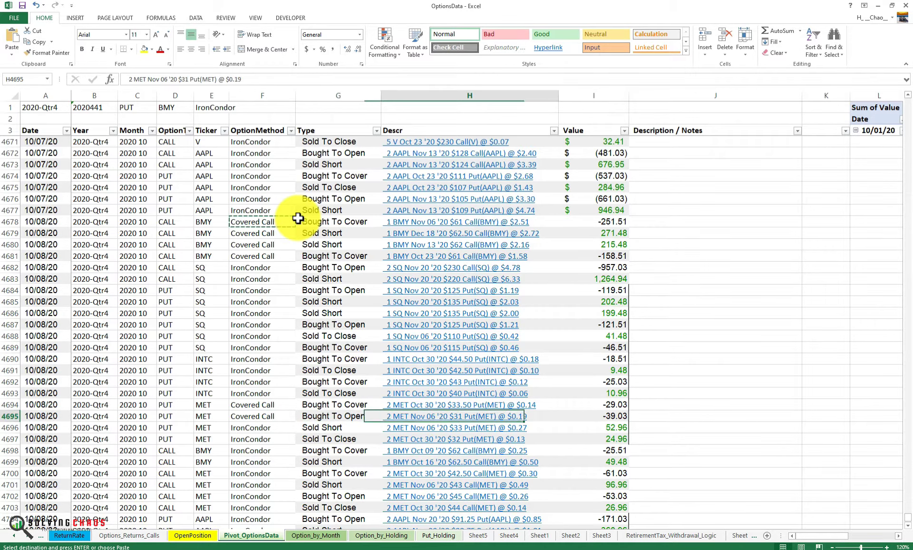
pyautogui.press('Down')
pyautogui.press('Right')
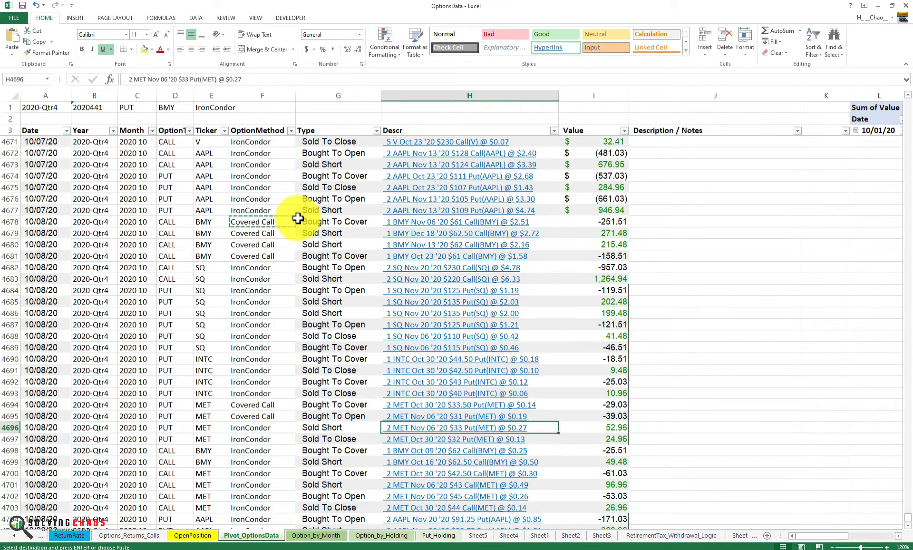
# Restore IronCondor as OptionMethod in MET rows 4694 and 4695, and set BMY rows 4698 and 4699 to Covered Call
pyautogui.press('Left')
pyautogui.press('Left')
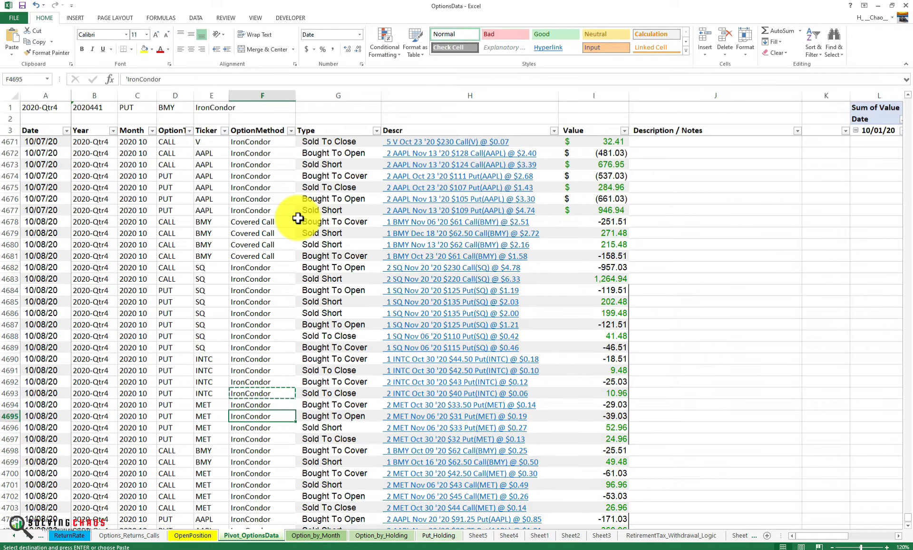
pyautogui.scroll(-5, 297, 217)
# Apply the dollar Accounting number format to the whole Value column of the trade data
pyautogui.click(593, 95)
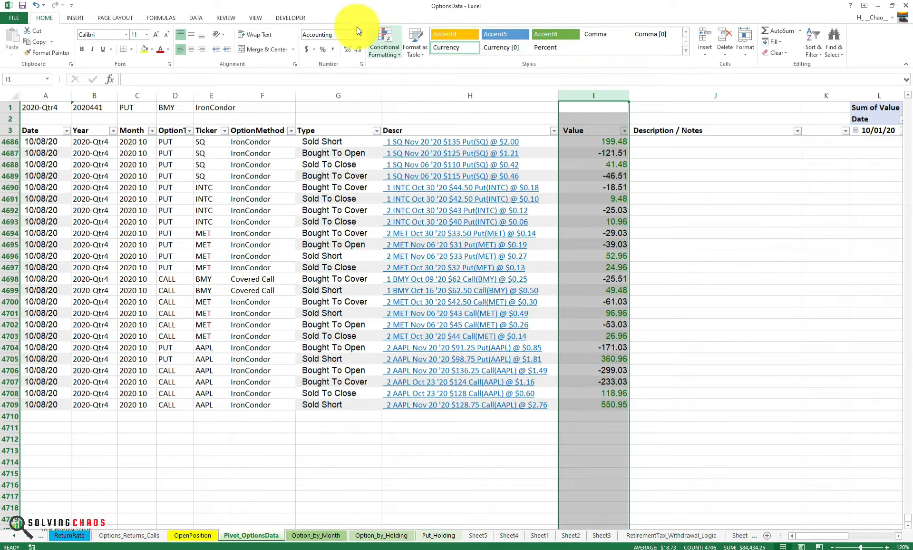
pyautogui.click(306, 49)
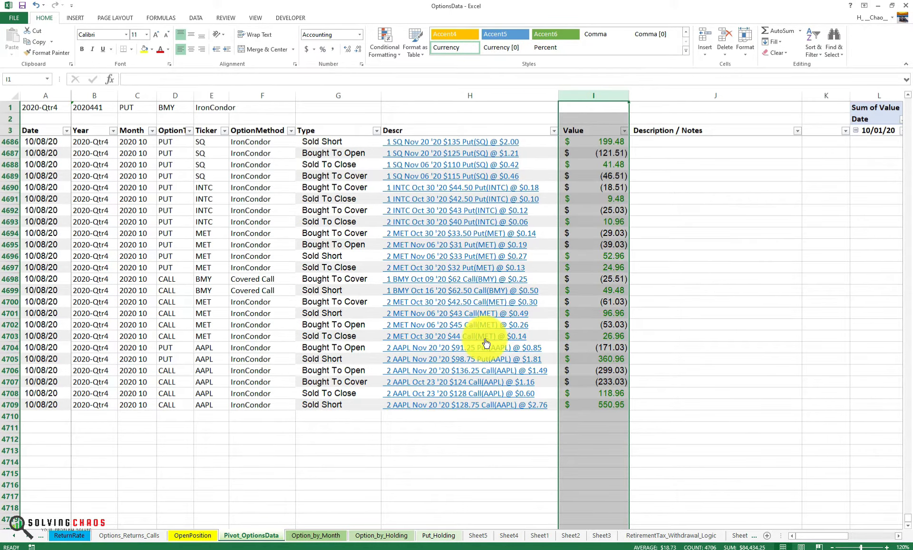
pyautogui.click(449, 448)
pyautogui.scroll(1, 360, 441)
pyautogui.scroll(2, 360, 441)
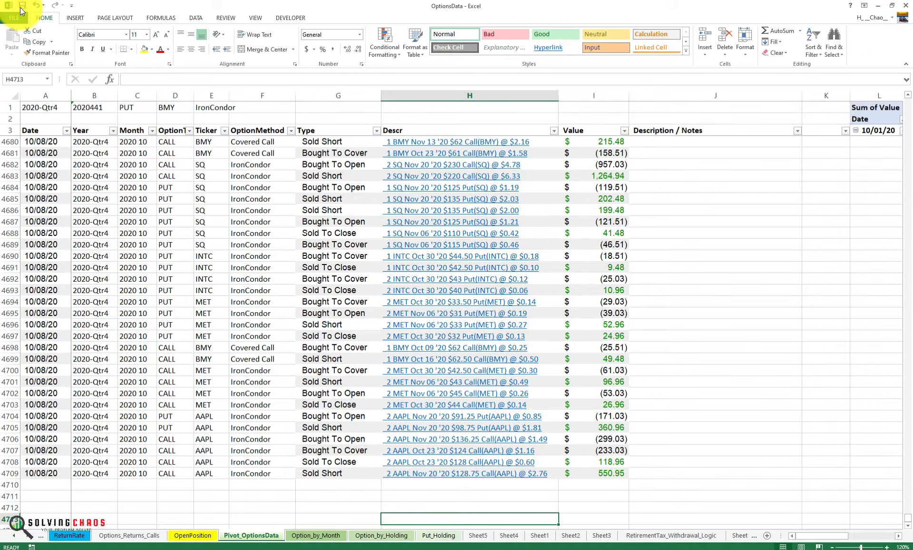
pyautogui.scroll(3, 318, 186)
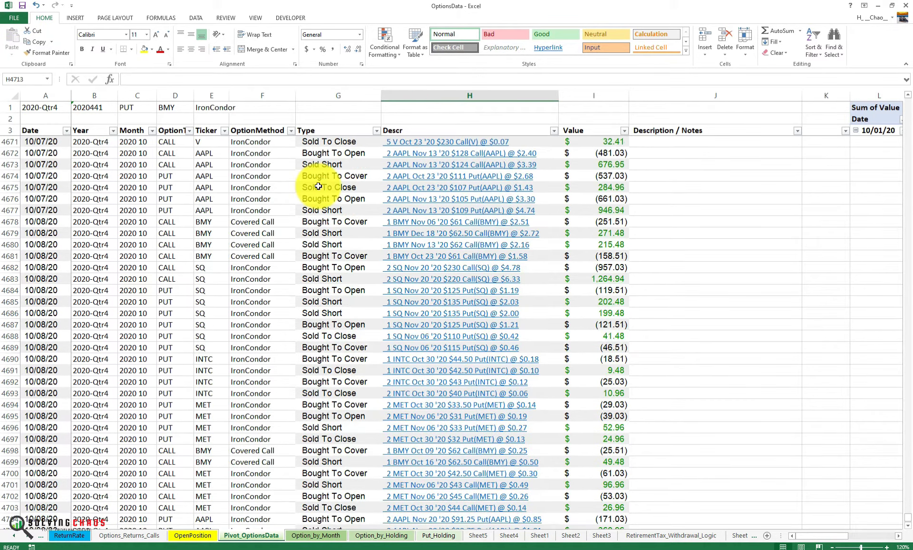
pyautogui.scroll(4, 318, 186)
# Refresh the pivot table beside the trade data that sums Value by Date and Year
pyautogui.click(323, 112)
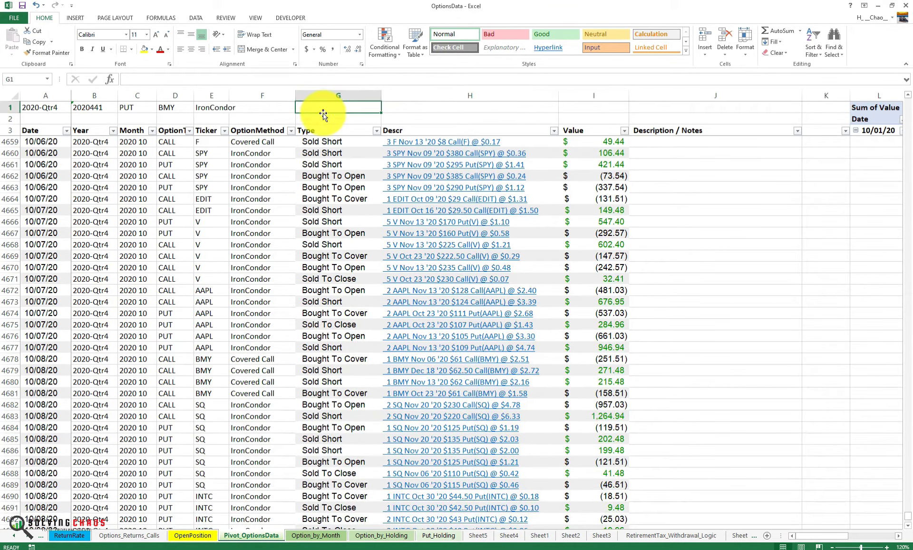
pyautogui.press('Right')
pyautogui.press('Right')
pyautogui.press('Right')
pyautogui.press('Right')
pyautogui.press('Right')
pyautogui.press('Right')
pyautogui.press('Right')
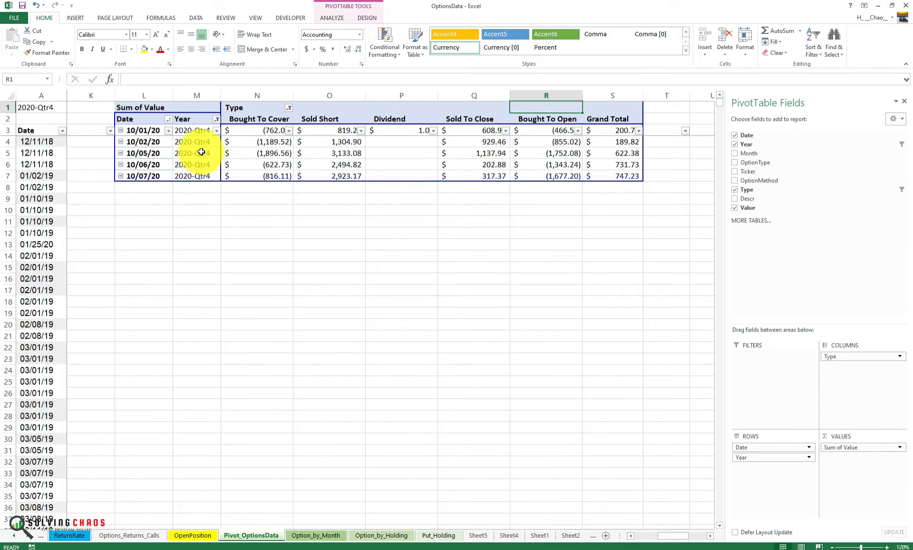
pyautogui.click(216, 119)
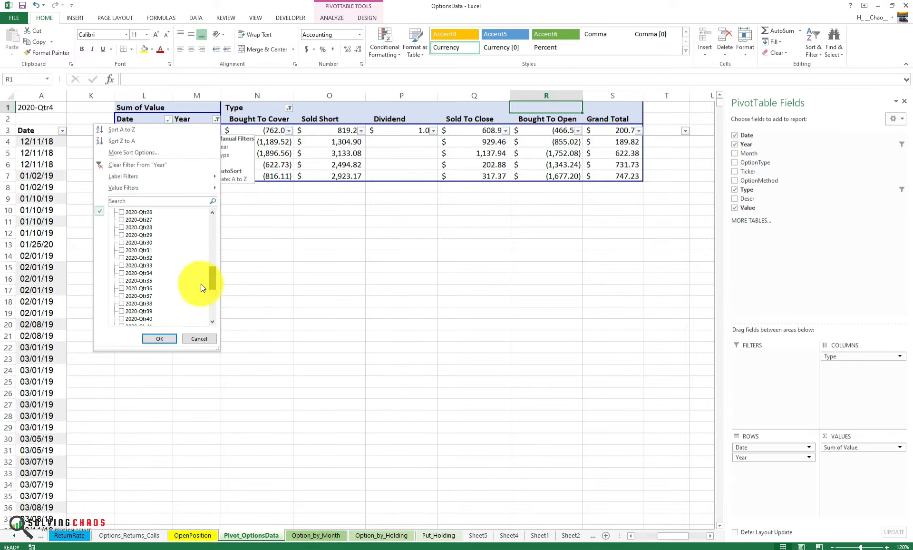
pyautogui.click(195, 338)
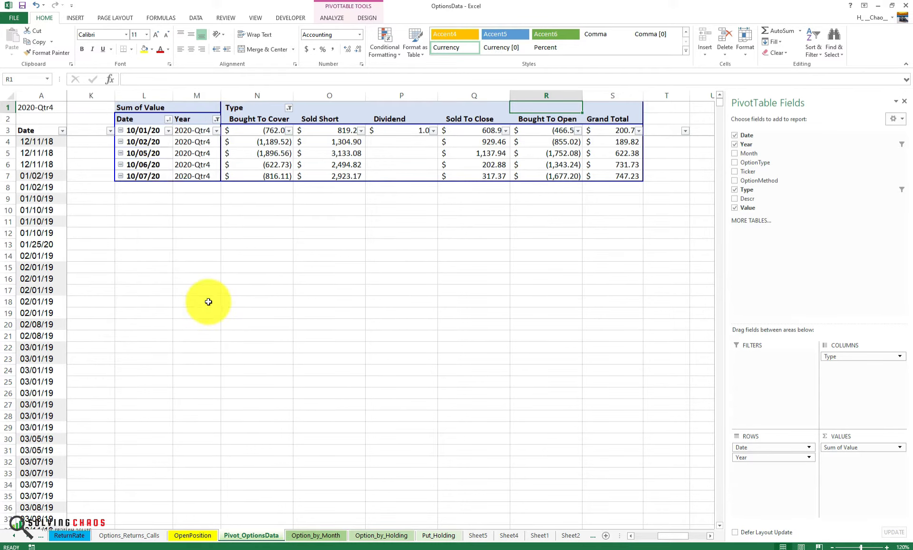
pyautogui.rightClick(191, 166)
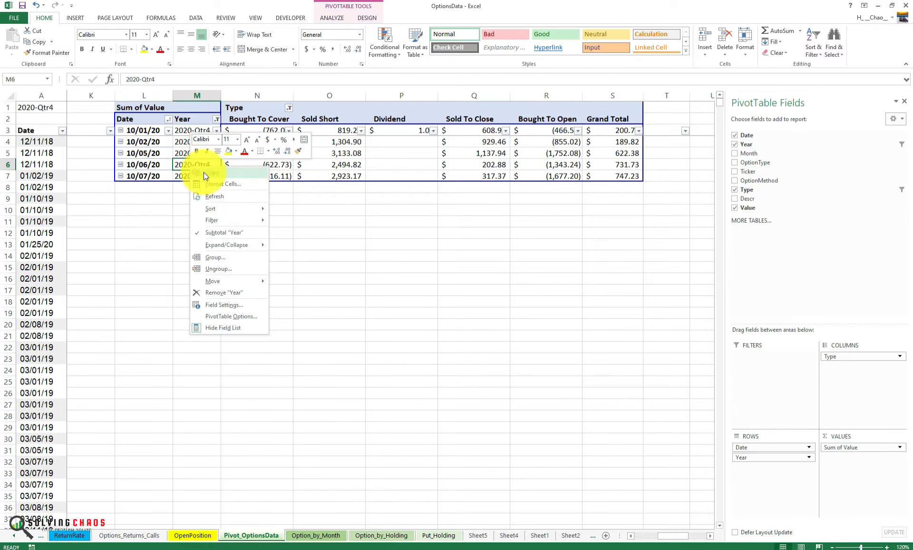
pyautogui.click(225, 196)
# Apply the dollar Accounting format to the refreshed pivot table's value columns N through S
pyautogui.moveTo(605, 95); pyautogui.dragTo(255, 97)
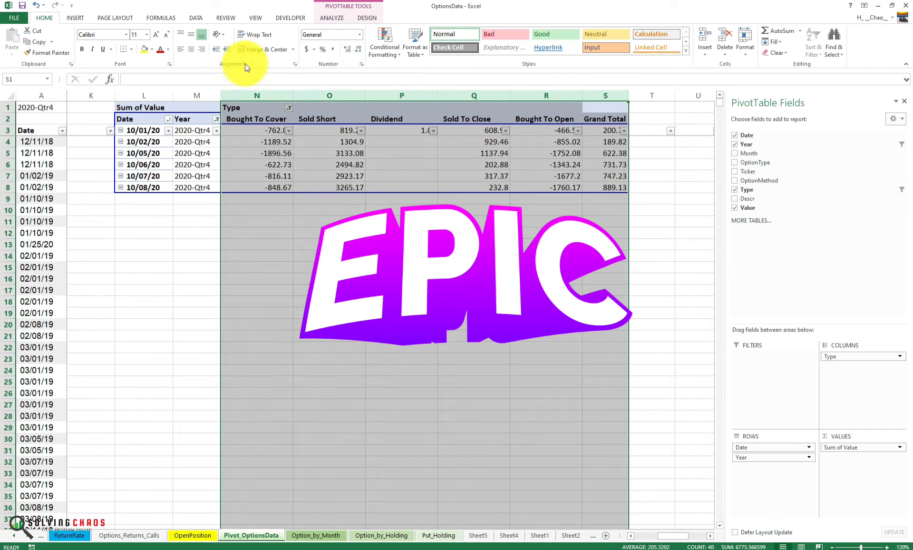
pyautogui.click(306, 49)
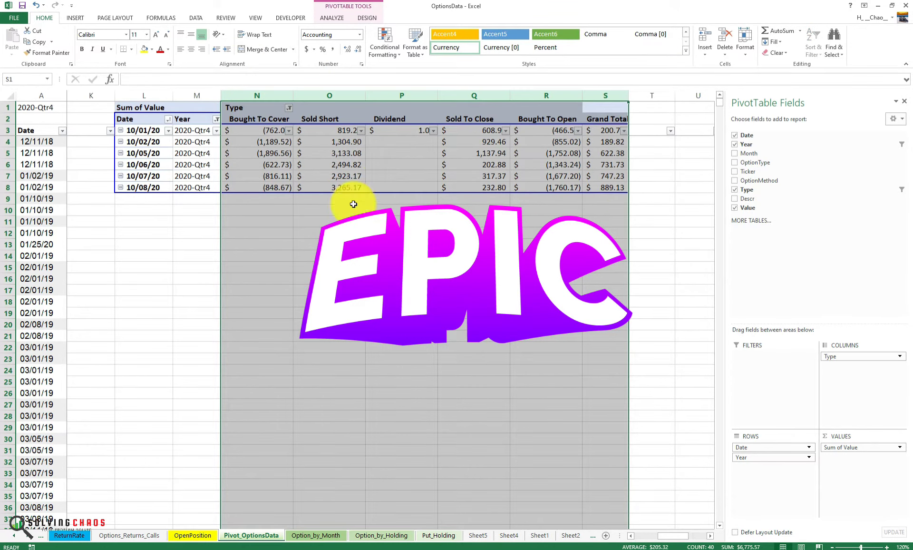
pyautogui.click(315, 358)
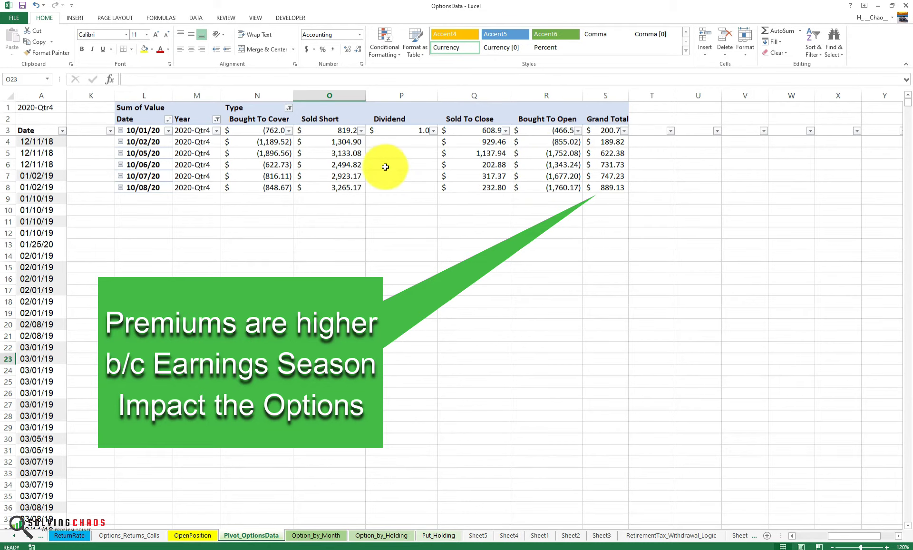
pyautogui.click(275, 152)
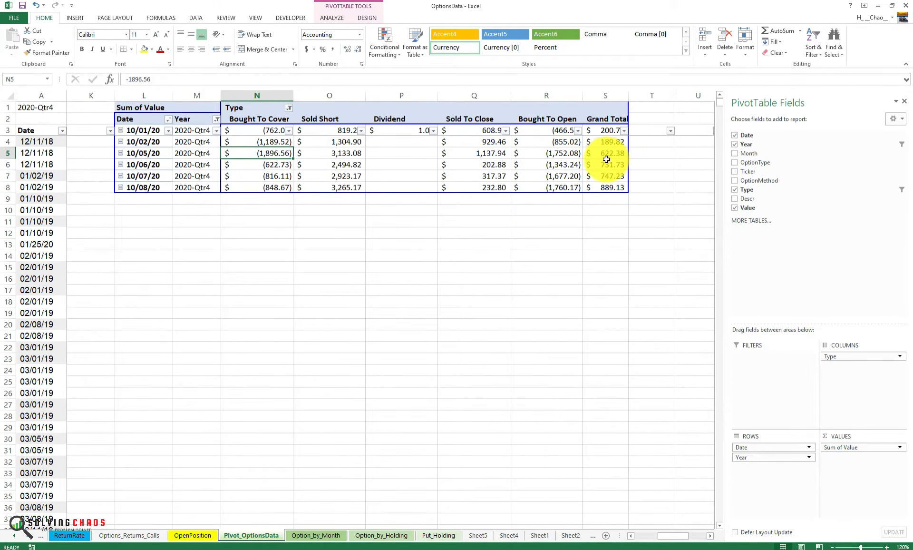
# Refresh the Option_by_Month pivot table and apply the dollar Accounting format to its value columns B through G
pyautogui.click(334, 536)
pyautogui.rightClick(61, 182)
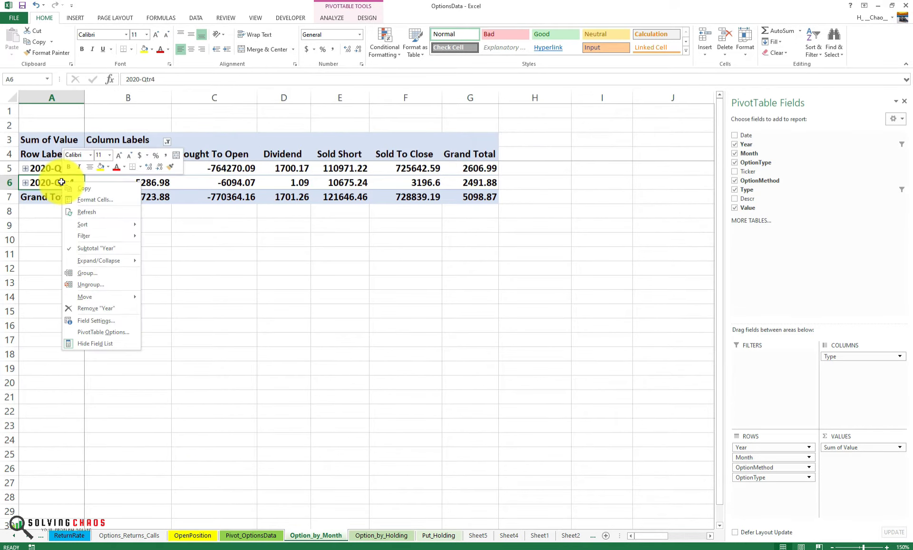
pyautogui.click(98, 212)
pyautogui.moveTo(490, 98); pyautogui.dragTo(152, 112)
pyautogui.click(307, 49)
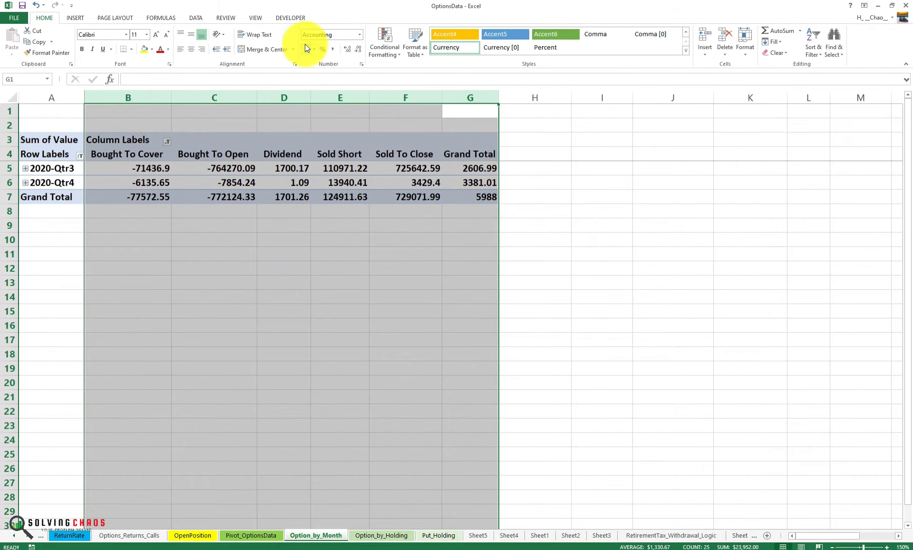
# Examine the 2020-Qtr4 breakdown by month and option method, and check today's date in the system calendar
pyautogui.click(26, 182)
pyautogui.click(25, 182)
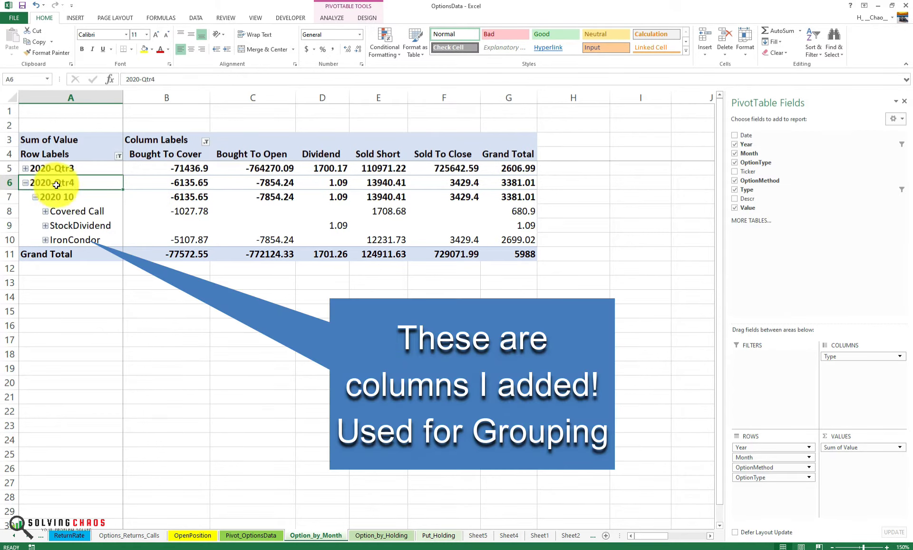
pyautogui.click(25, 182)
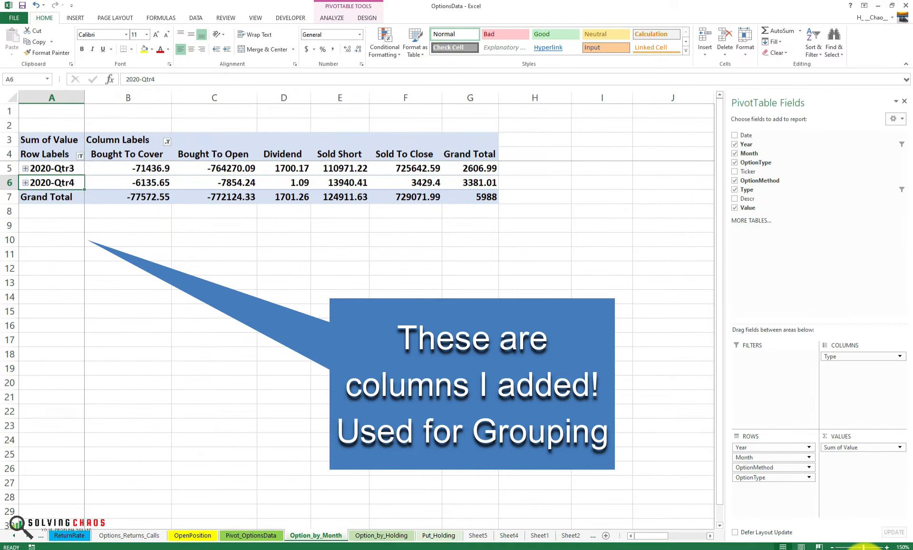
pyautogui.click(865, 549)
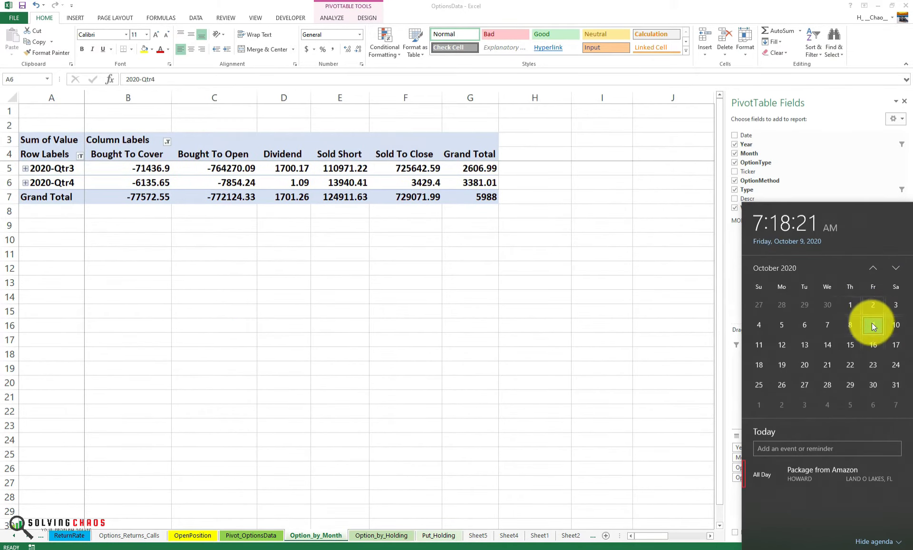
pyautogui.click(568, 300)
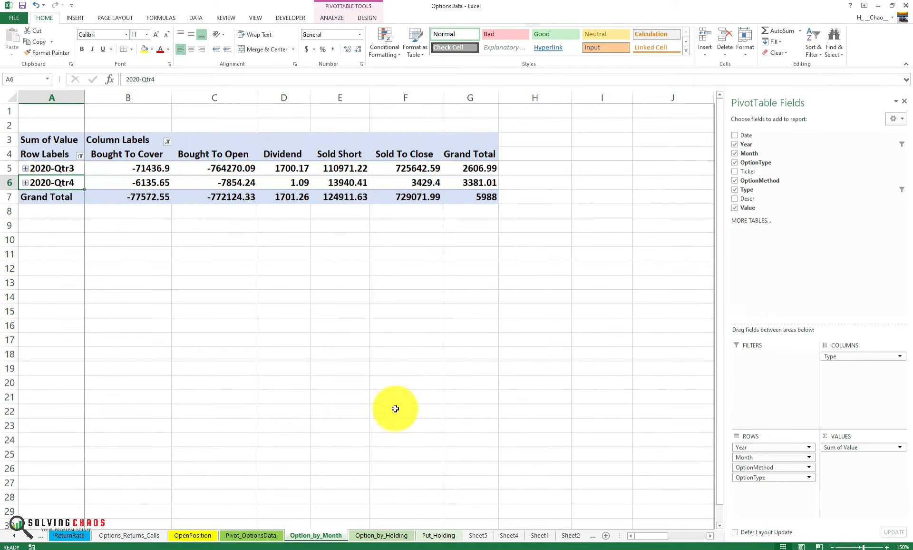
# Refresh the pivot table on the Option_by_Holding sheet
pyautogui.click(375, 535)
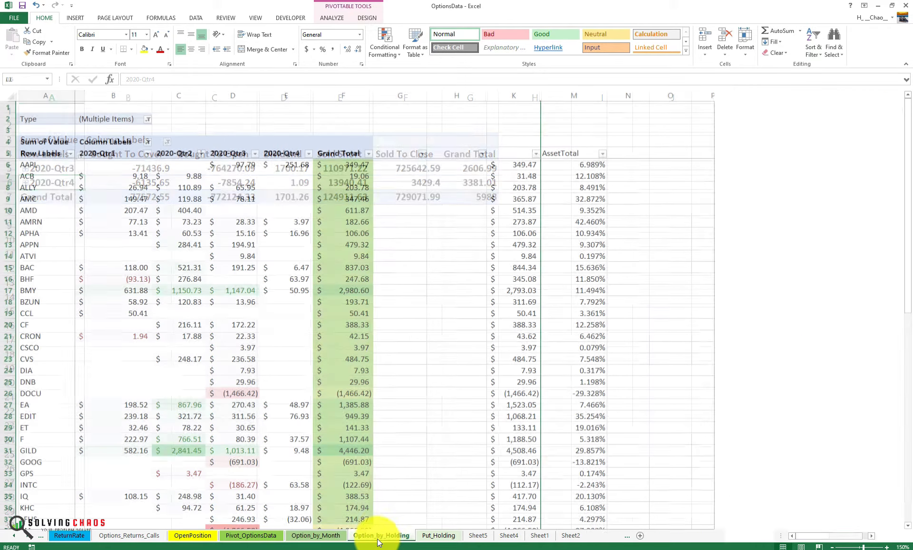
pyautogui.rightClick(44, 270)
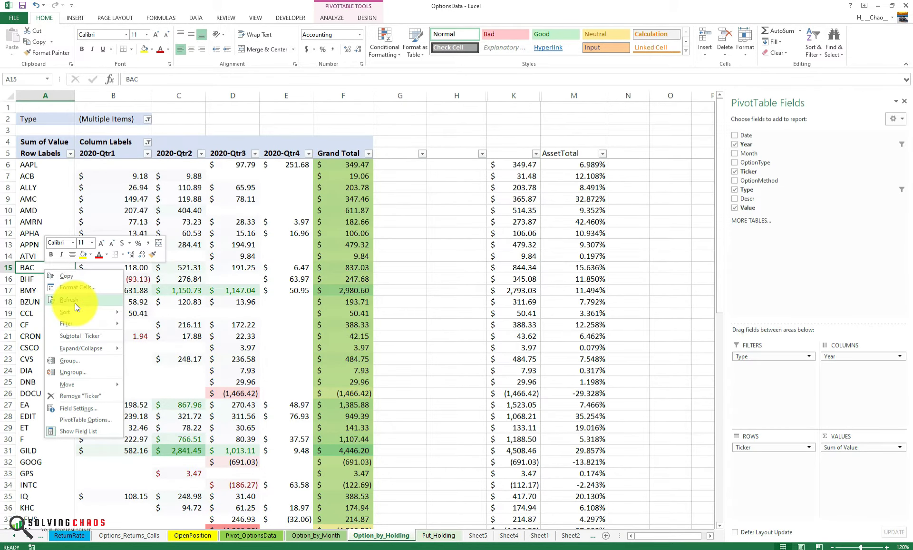
pyautogui.click(75, 306)
pyautogui.click(38, 247)
pyautogui.rightClick(38, 248)
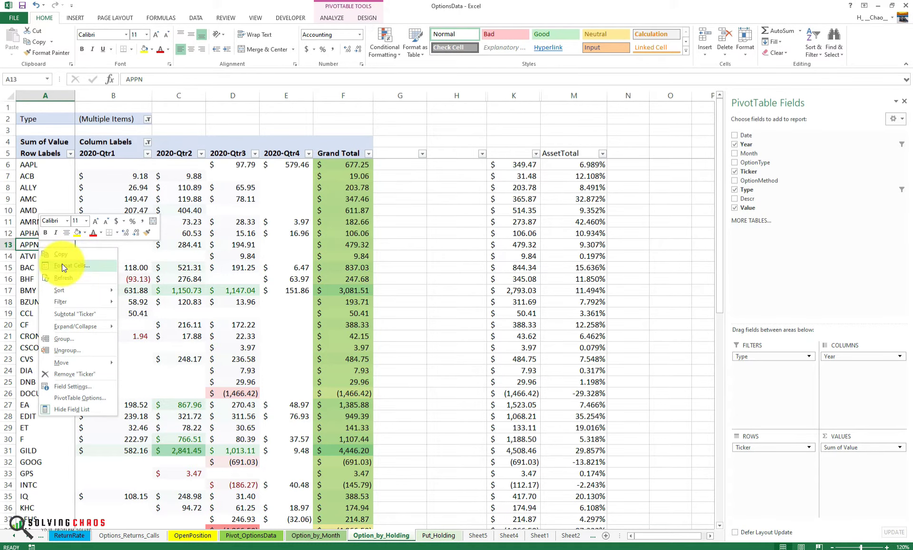
pyautogui.click(63, 279)
# Review the quarterly totals per ticker and the Type and Year filter selections of the holdings pivot table
pyautogui.scroll(-11, 43, 248)
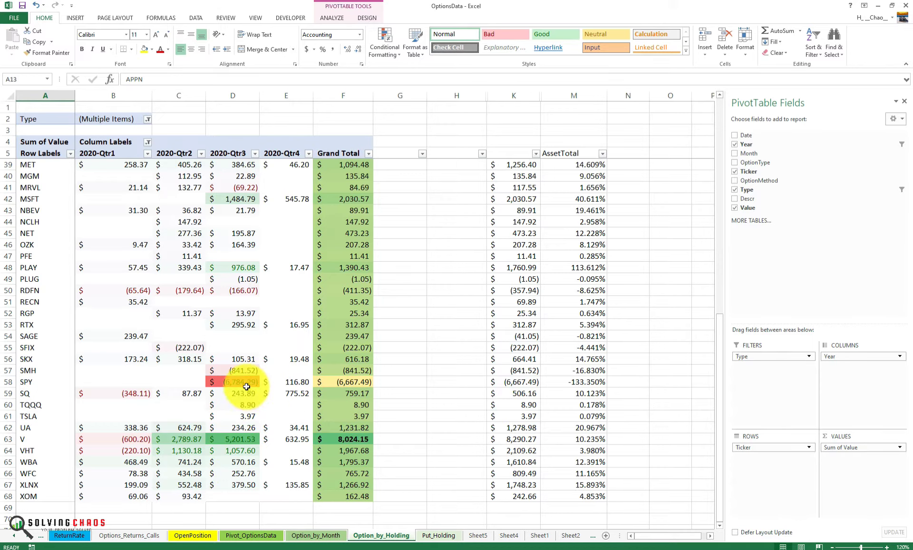
pyautogui.scroll(6, 244, 406)
pyautogui.scroll(5, 244, 405)
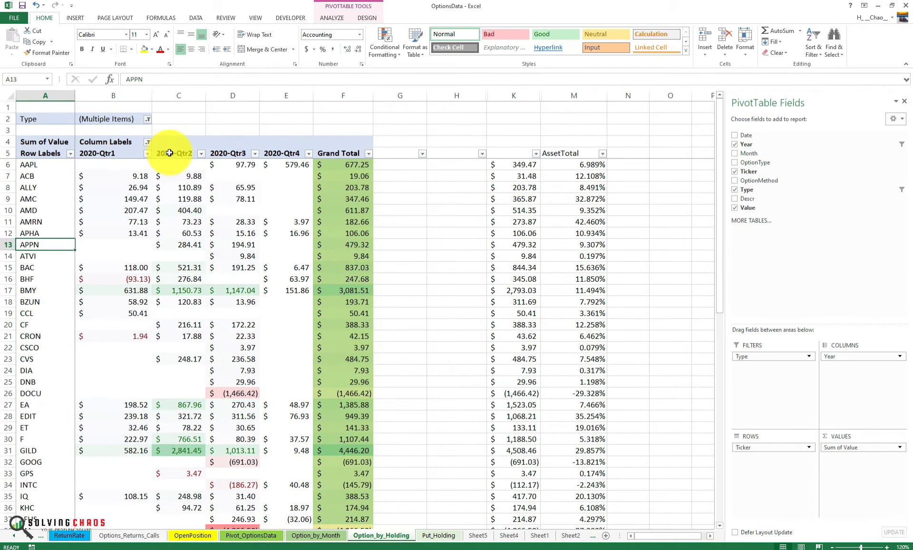
pyautogui.click(148, 121)
pyautogui.click(171, 120)
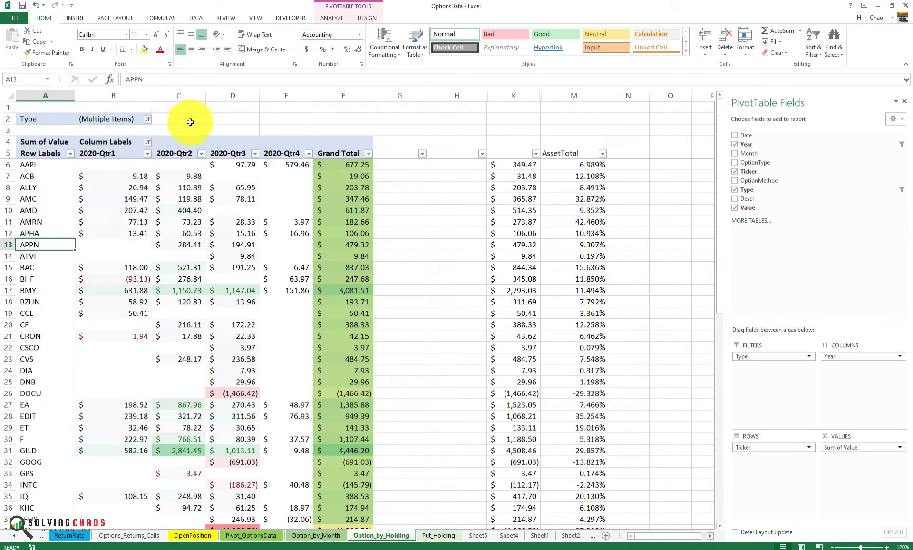
pyautogui.click(147, 142)
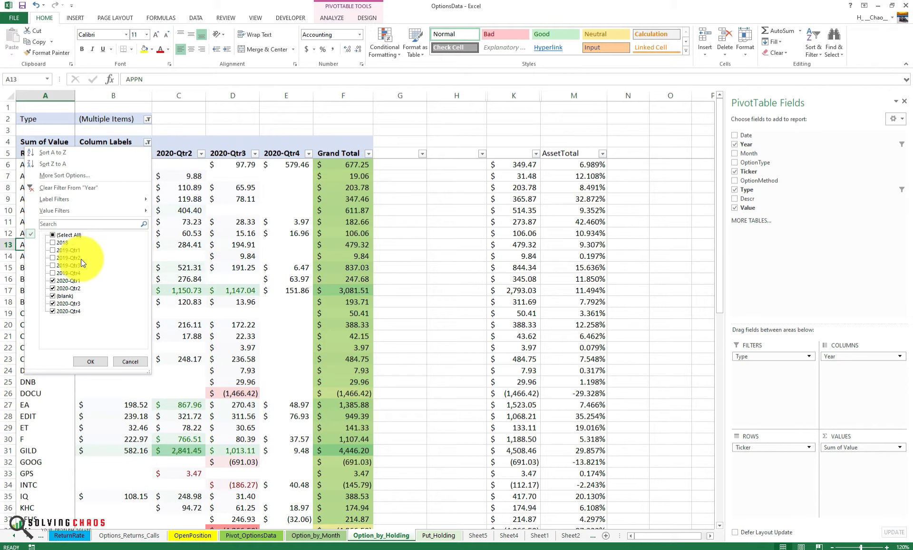
pyautogui.click(128, 361)
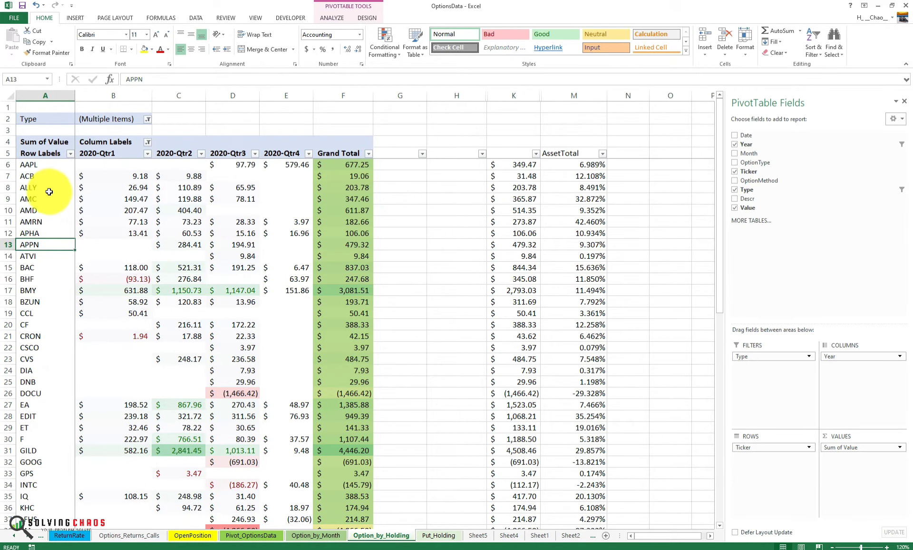
# Examine the per-ticker quarterly totals in the holdings pivot table down to its last row, focusing on ticker V's 2020-Qtr3 and grand totals
pyautogui.scroll(-5, 49, 191)
pyautogui.scroll(5, 44, 218)
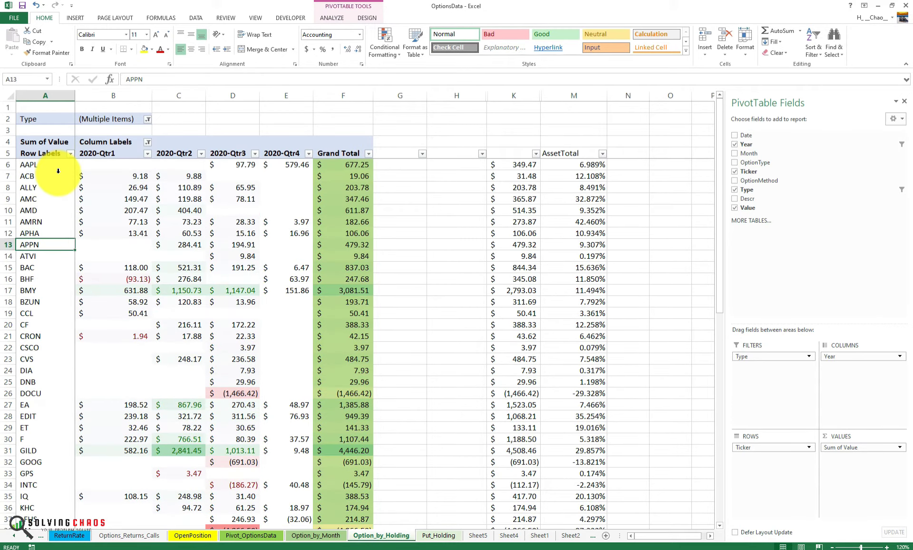
pyautogui.scroll(-14, 51, 179)
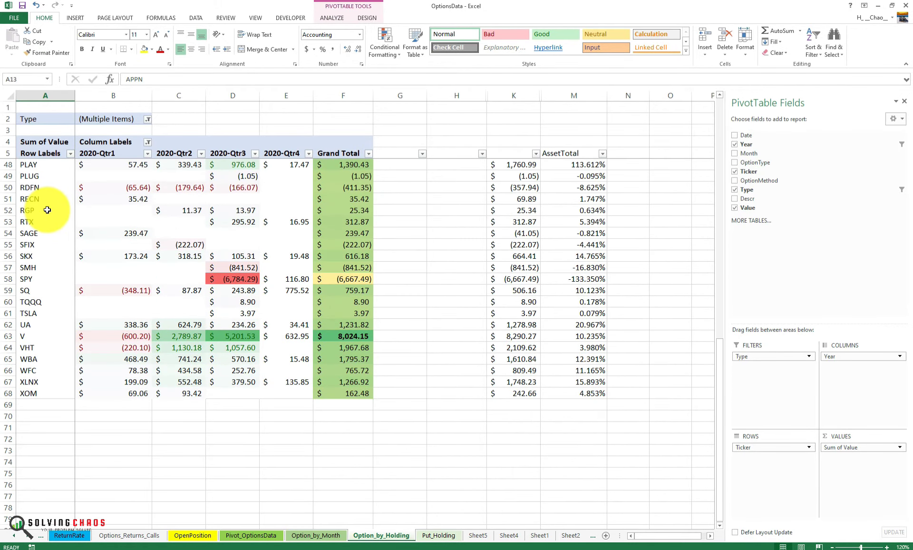
pyautogui.click(237, 336)
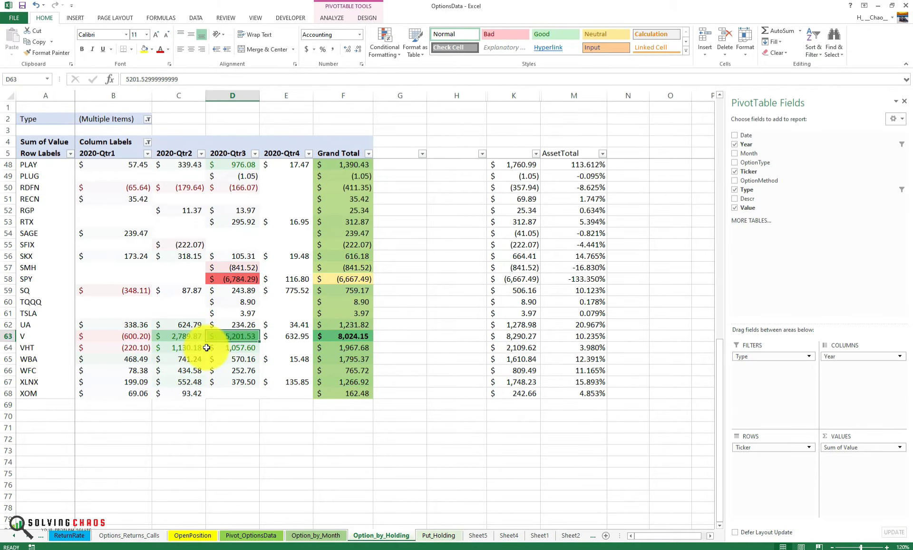
pyautogui.moveTo(231, 336)
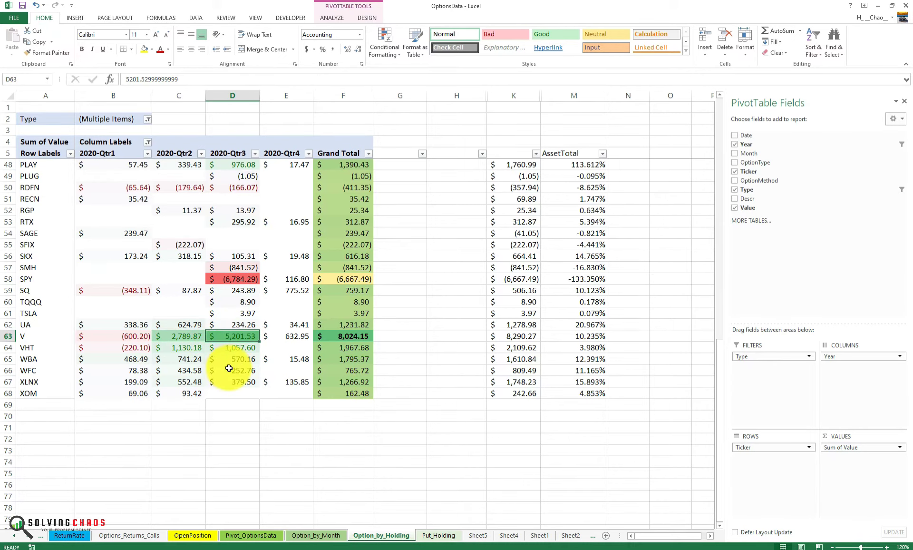
pyautogui.scroll(2, 223, 362)
pyautogui.click(345, 405)
pyautogui.scroll(12, 352, 405)
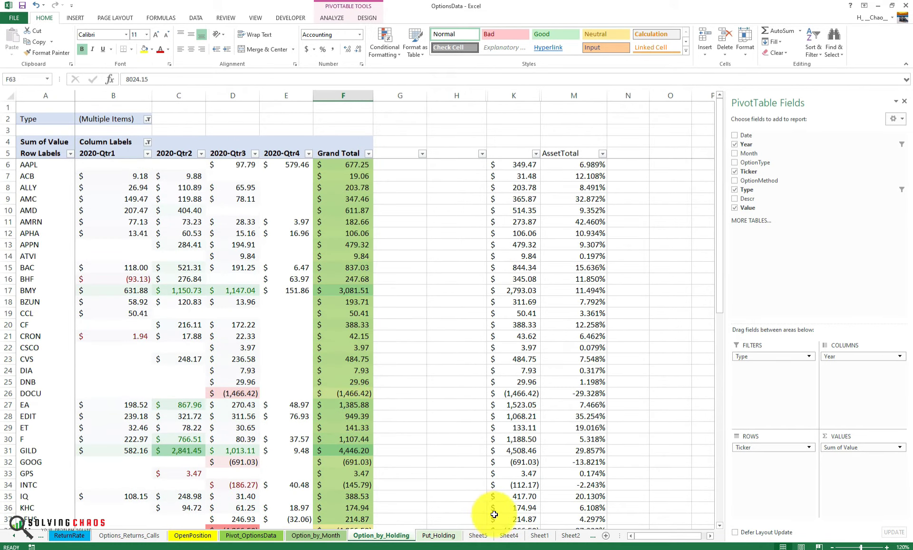
# Examine the 10/08/20 trades at the end of the Pivot_OptionsData list, including the Month, OptionType and OptionMethod columns
pyautogui.click(326, 535)
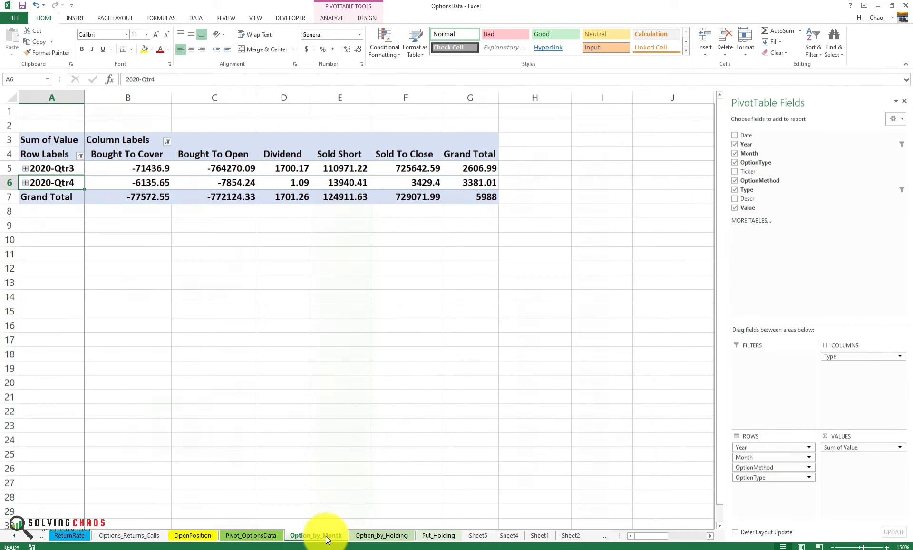
pyautogui.click(277, 537)
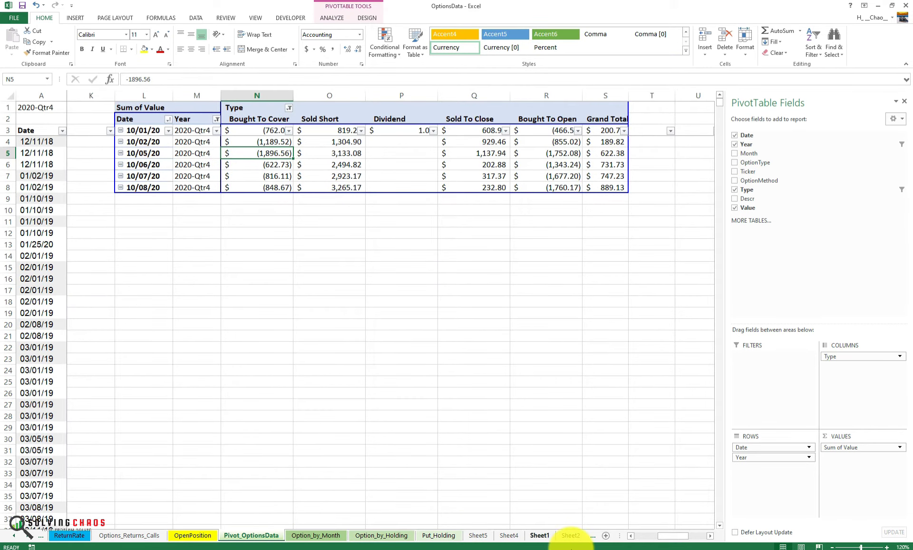
pyautogui.click(193, 460)
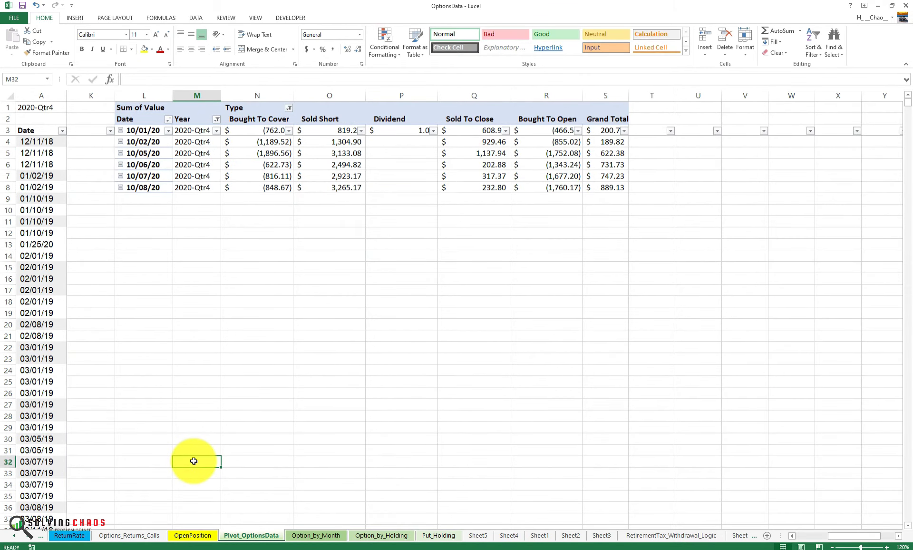
pyautogui.press('Home')
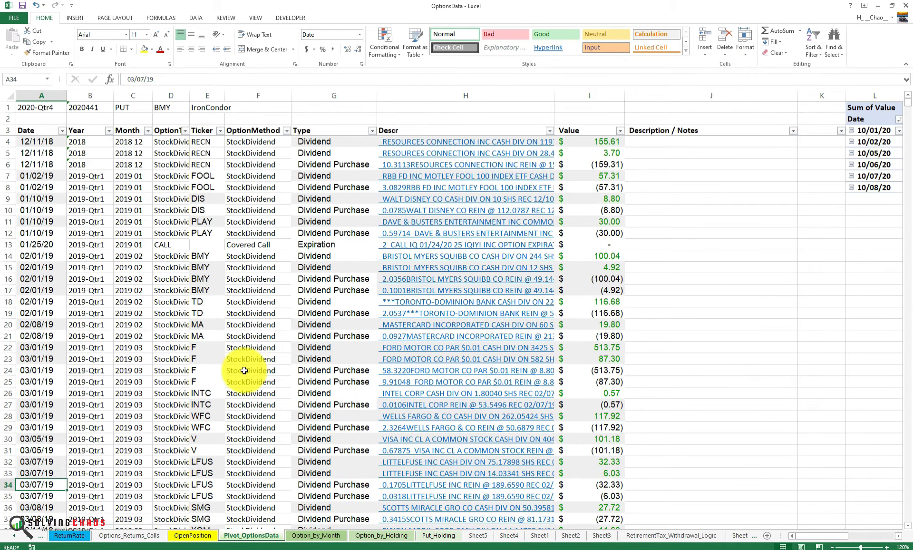
pyautogui.scroll(-4, 238, 373)
pyautogui.scroll(-15, 329, 405)
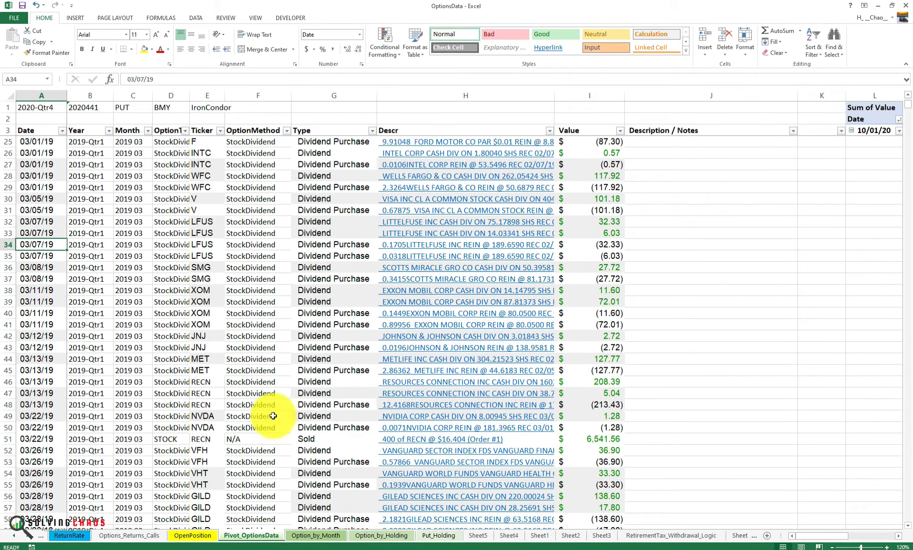
pyautogui.click(44, 412)
pyautogui.press('Down')
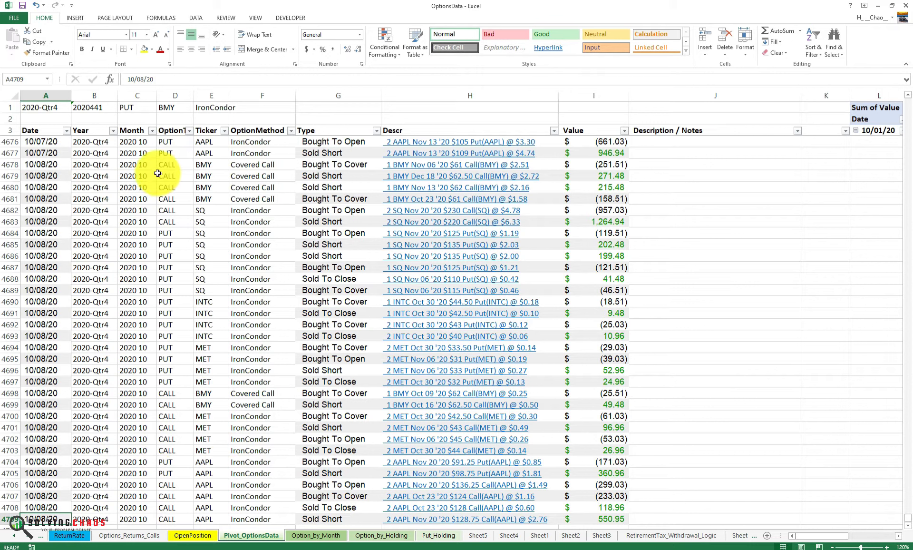
pyautogui.click(143, 127)
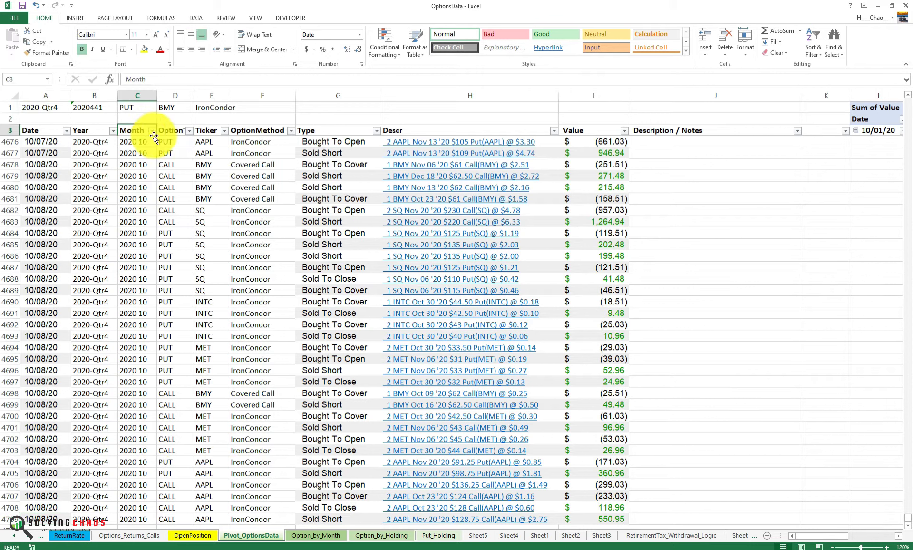
pyautogui.click(179, 131)
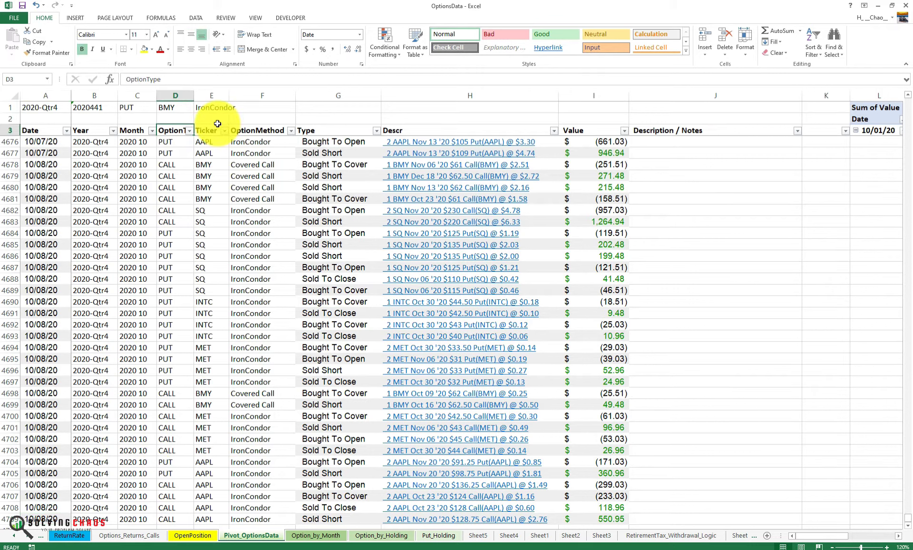
pyautogui.click(269, 188)
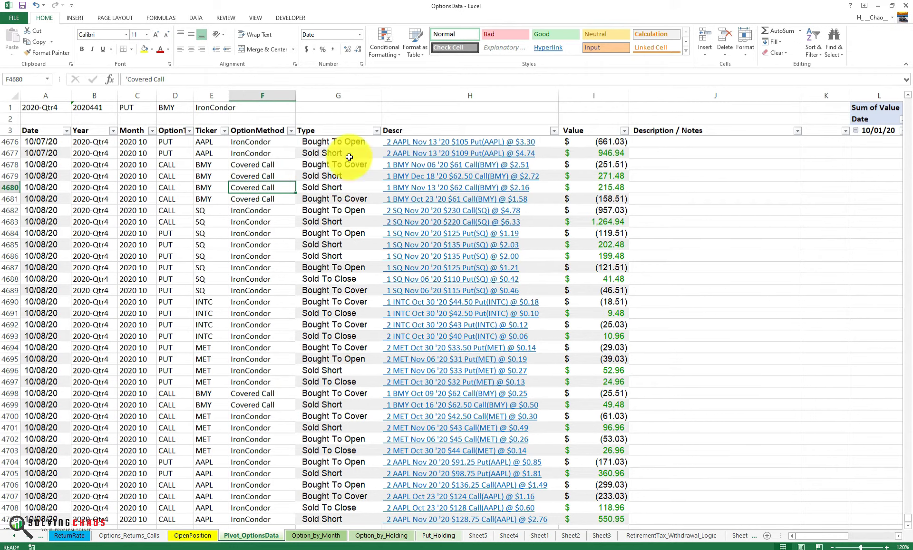
# Filter the Ticker column to tickers containing V, and narrow it by excluding V while keeping V 10
pyautogui.click(225, 131)
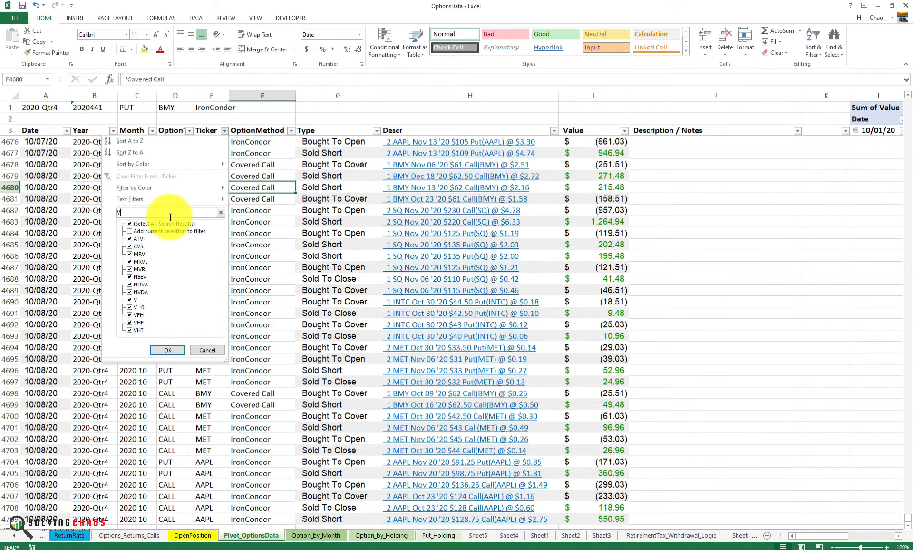
pyautogui.press('Return')
pyautogui.scroll(2, 317, 357)
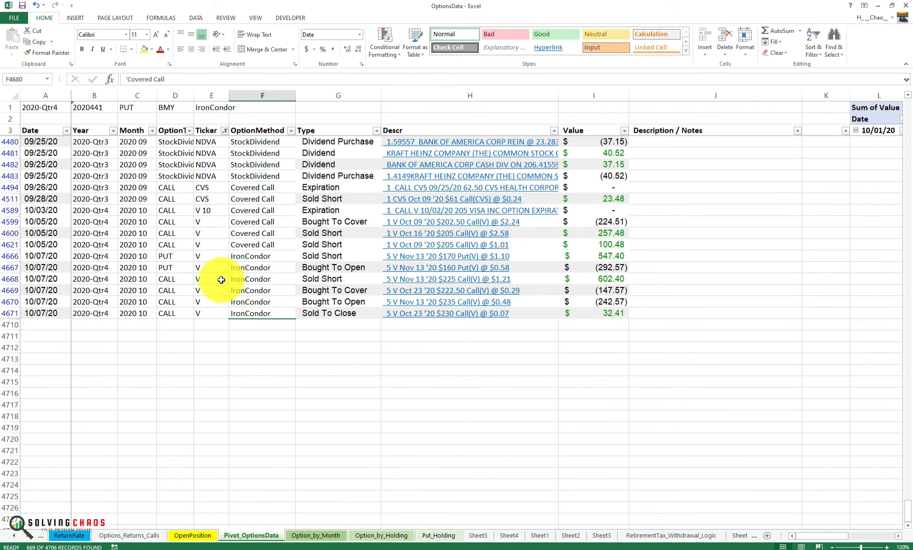
pyautogui.click(224, 130)
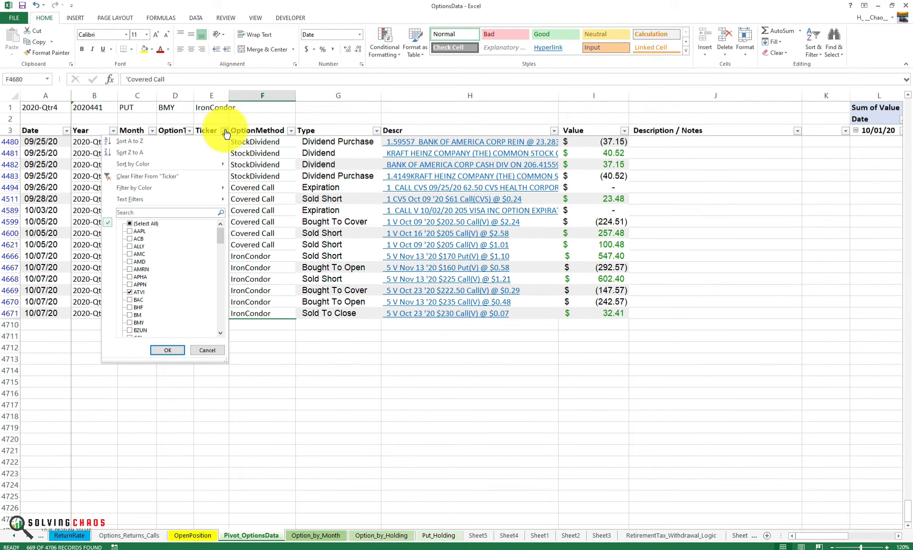
pyautogui.moveTo(220, 235); pyautogui.dragTo(210, 330)
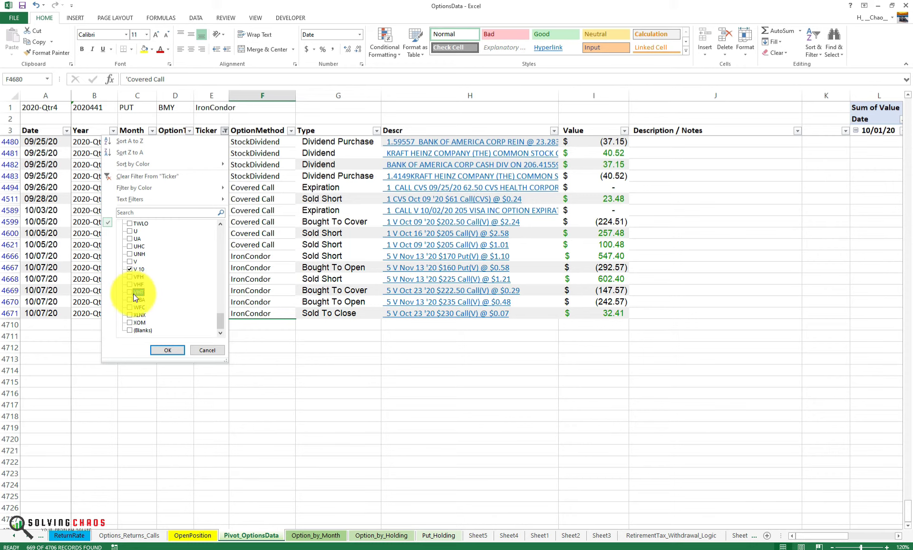
pyautogui.click(167, 350)
pyautogui.scroll(1, 210, 289)
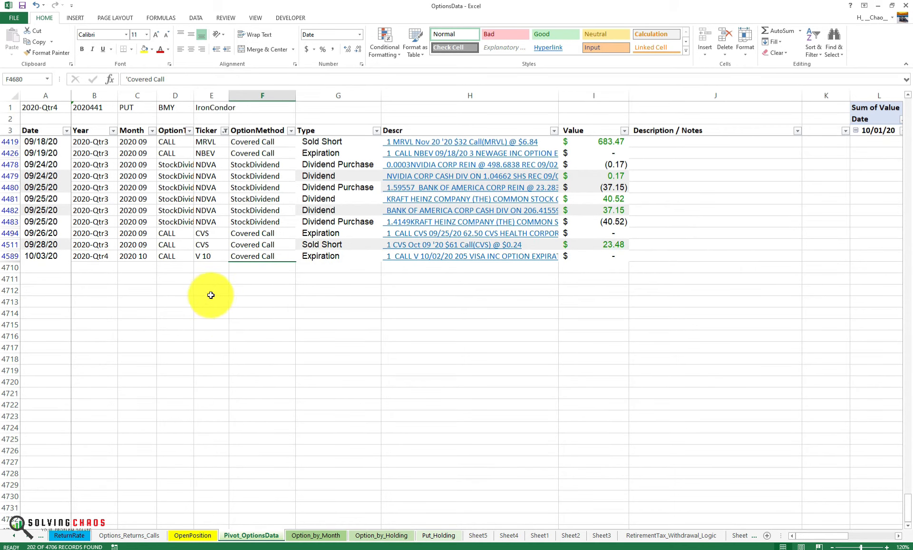
# Replace the V 10 ticker of the 10/03/20 expiration in cell E4589 with V
pyautogui.click(210, 257)
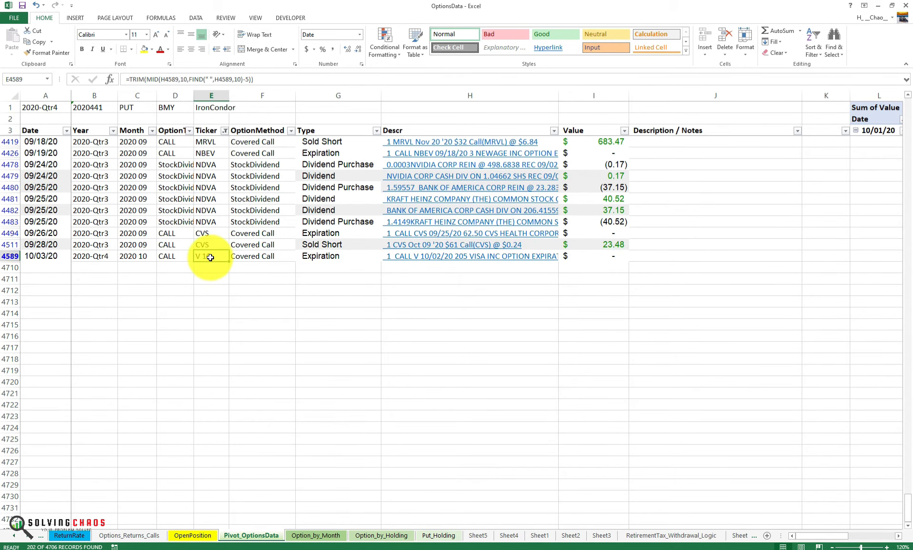
pyautogui.write('V')
pyautogui.hotkey('ctrl', 'Return')
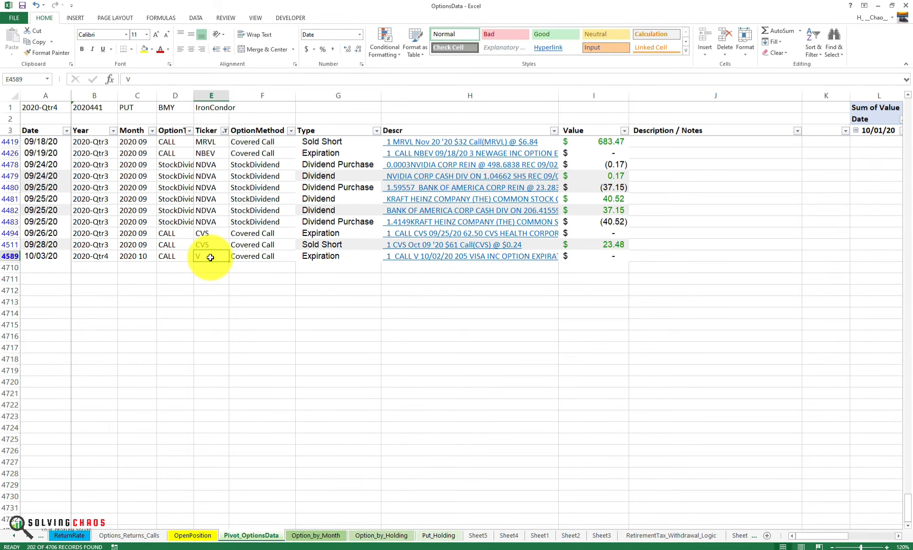
# Filter the Ticker column to show only V and review its September and October 2020 trades
pyautogui.click(224, 131)
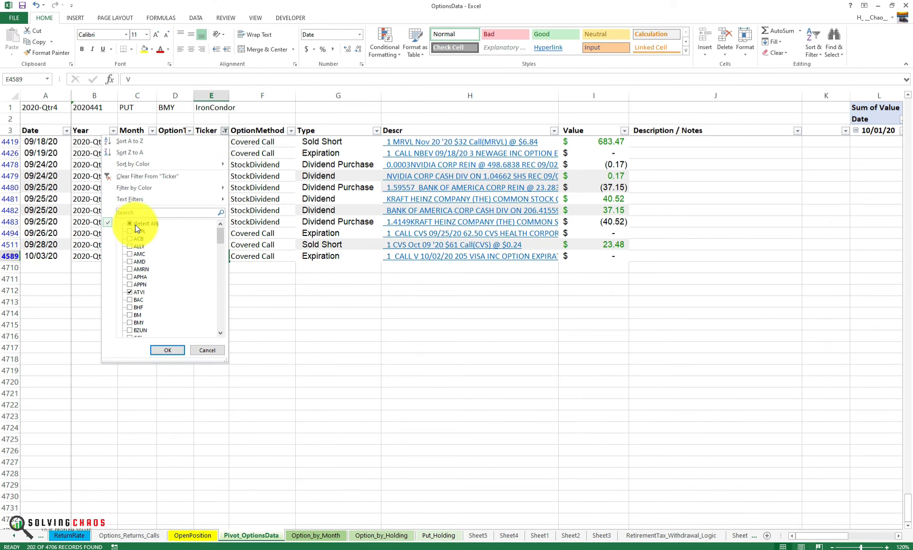
pyautogui.click(133, 223)
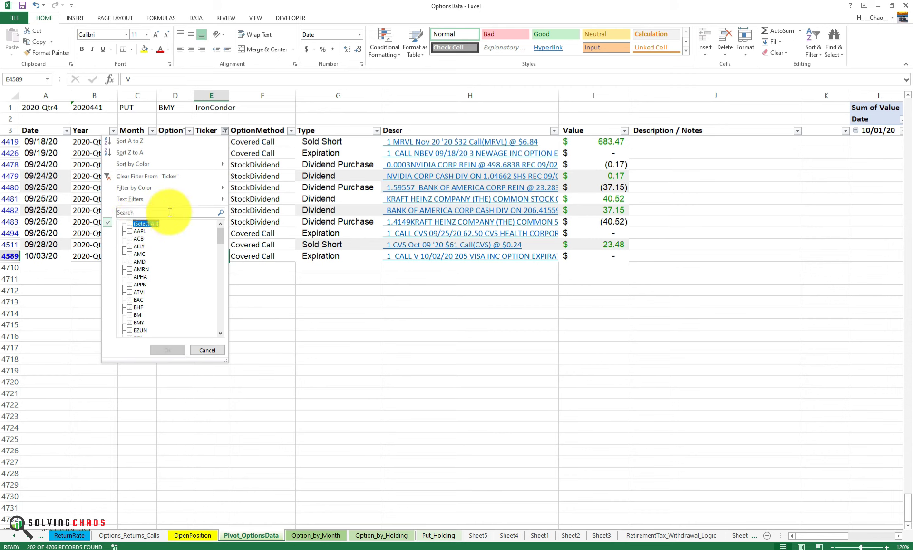
pyautogui.click(133, 223)
pyautogui.click(130, 299)
pyautogui.click(167, 349)
pyautogui.scroll(-2, 179, 358)
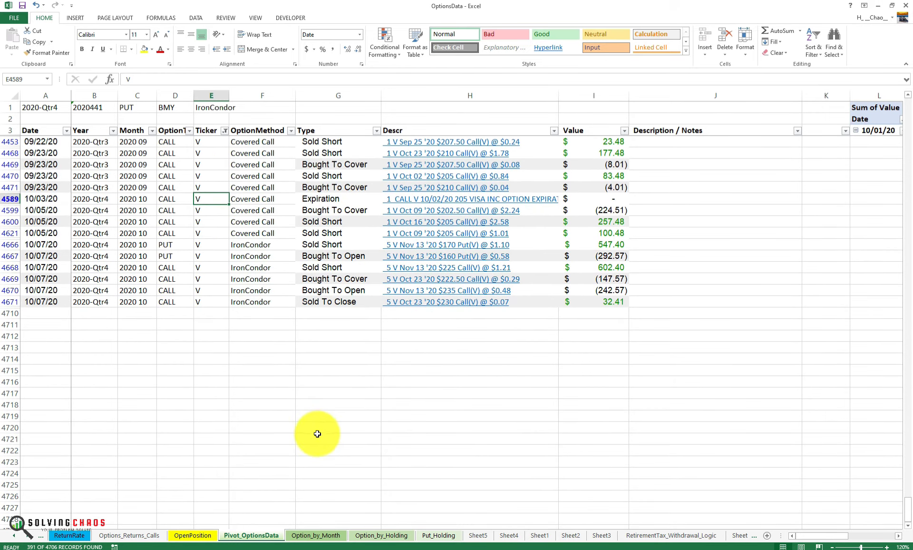
pyautogui.scroll(2, 317, 432)
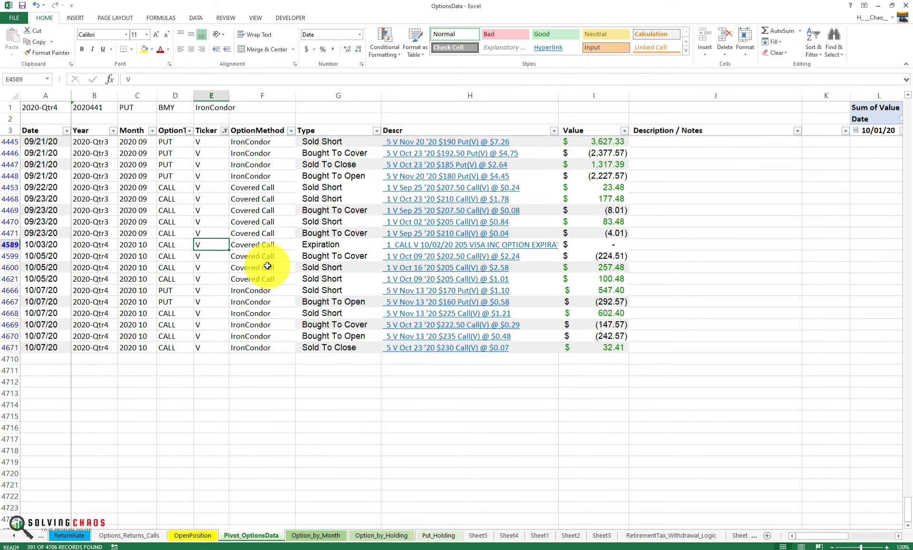
pyautogui.scroll(-2, 291, 396)
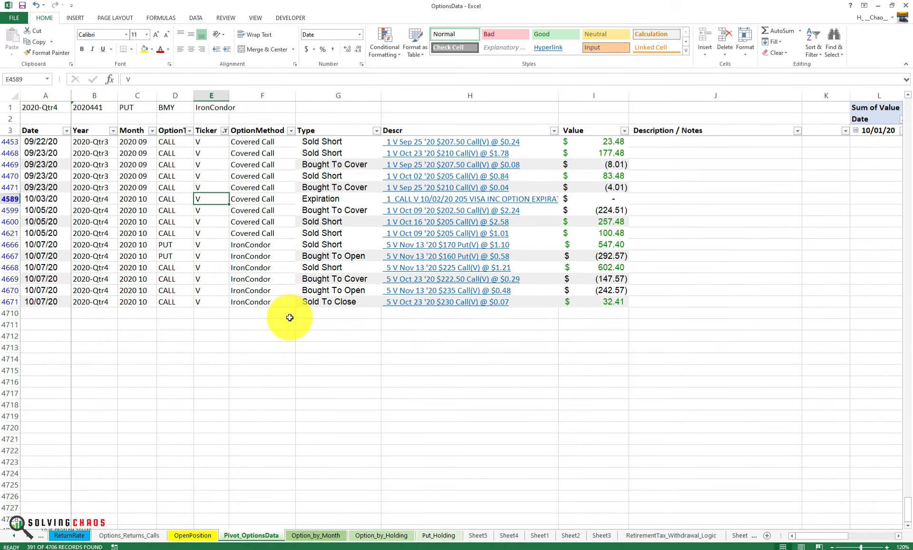
pyautogui.scroll(-1, 323, 346)
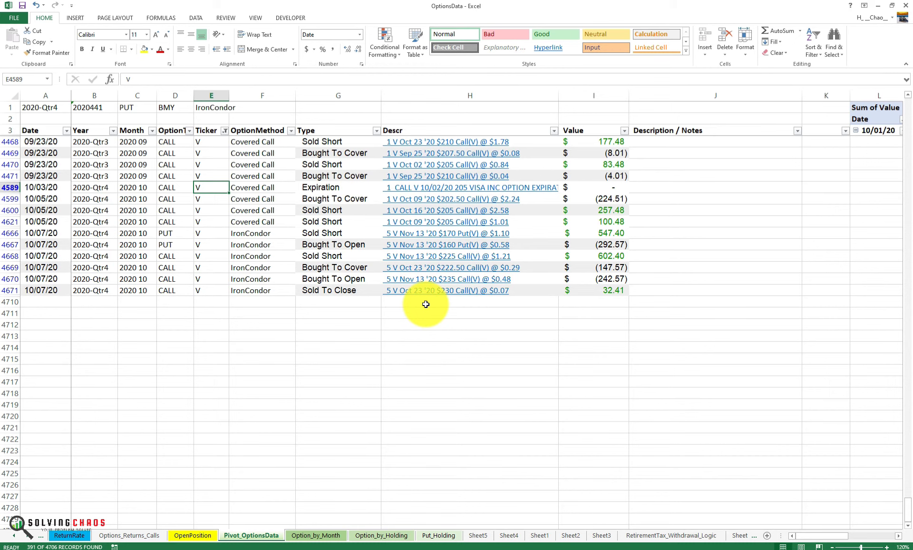
# Expand the 2020-Qtr4 group in the Option_by_Month pivot table
pyautogui.click(316, 534)
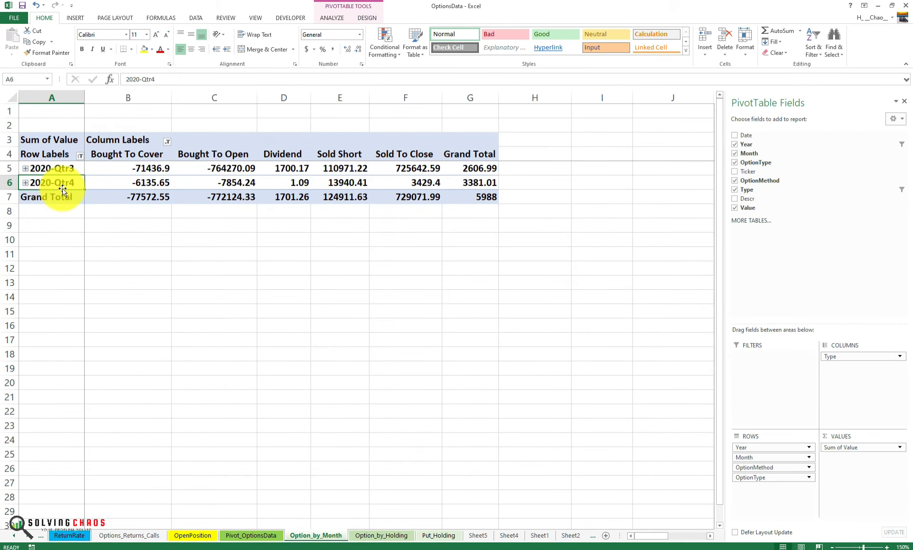
pyautogui.click(26, 183)
# Apply the dollar Accounting format to columns B through G and give them equal widths that fit the amounts
pyautogui.moveTo(167, 96); pyautogui.dragTo(483, 85)
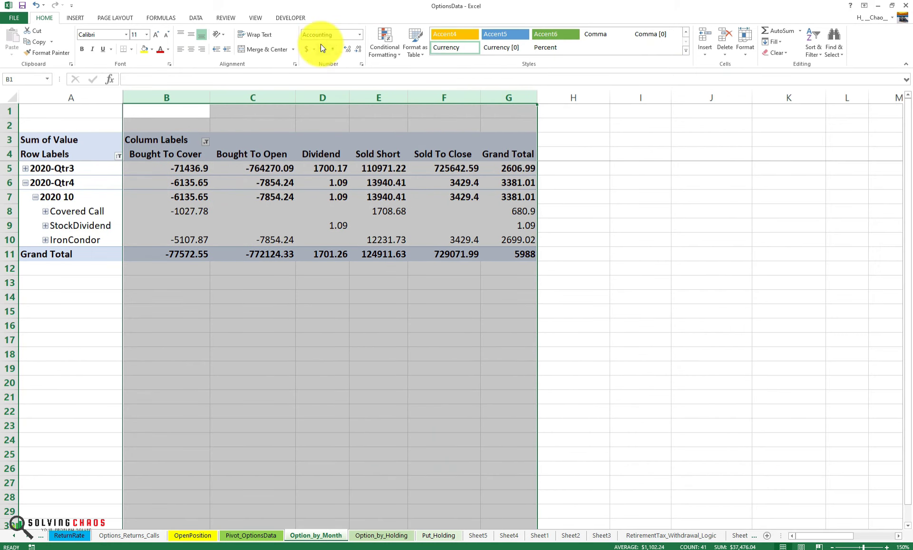
pyautogui.click(307, 51)
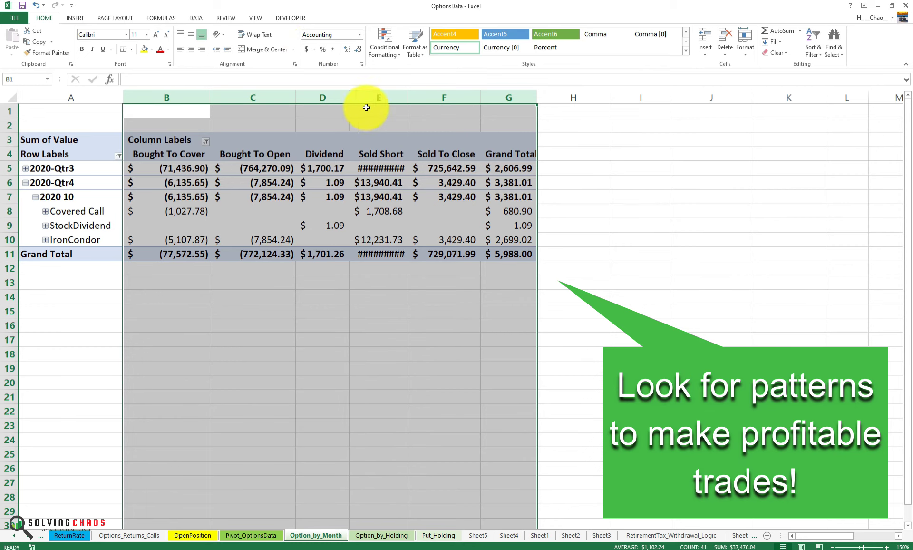
pyautogui.moveTo(296, 96); pyautogui.dragTo(287, 96)
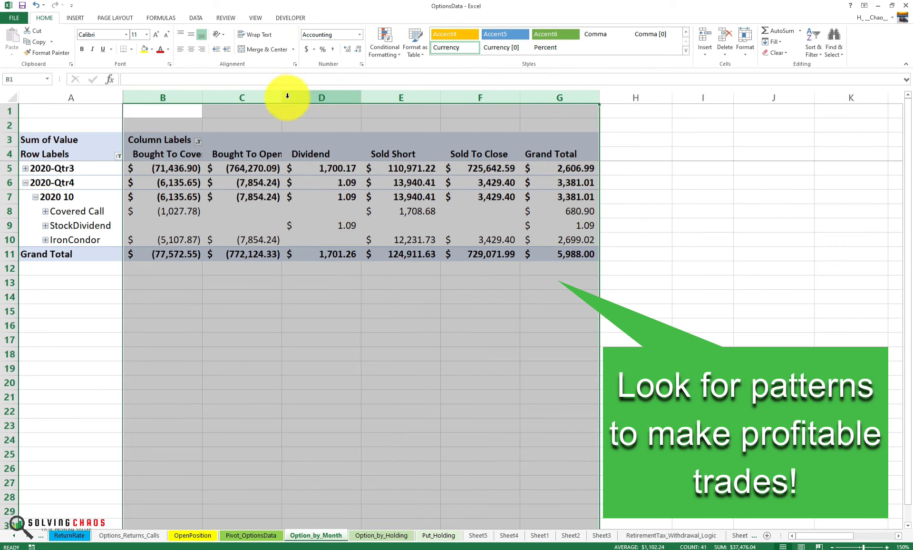
pyautogui.click(404, 382)
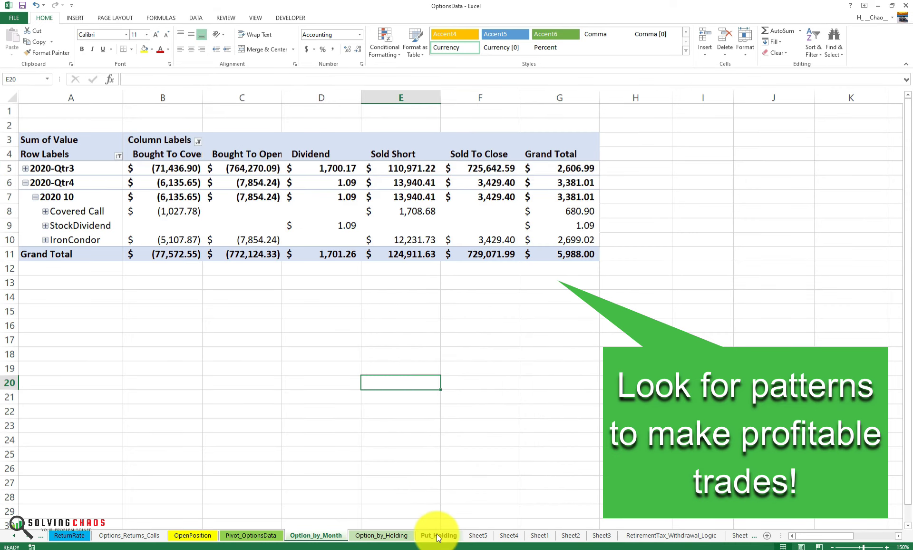
# Review the profit per ticker on the Option_by_Holding sheet, checking GILD and its 2020-Qtr4 value
pyautogui.click(376, 534)
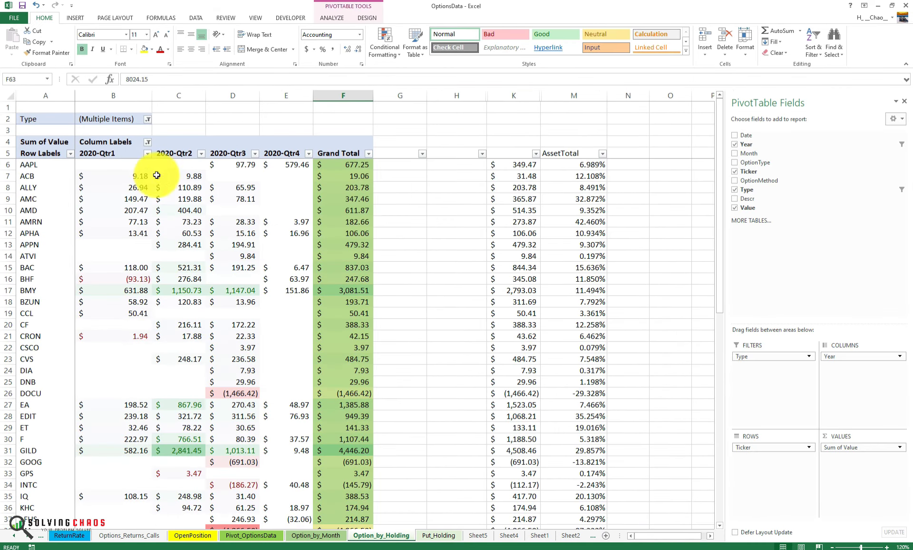
pyautogui.scroll(-5, 79, 342)
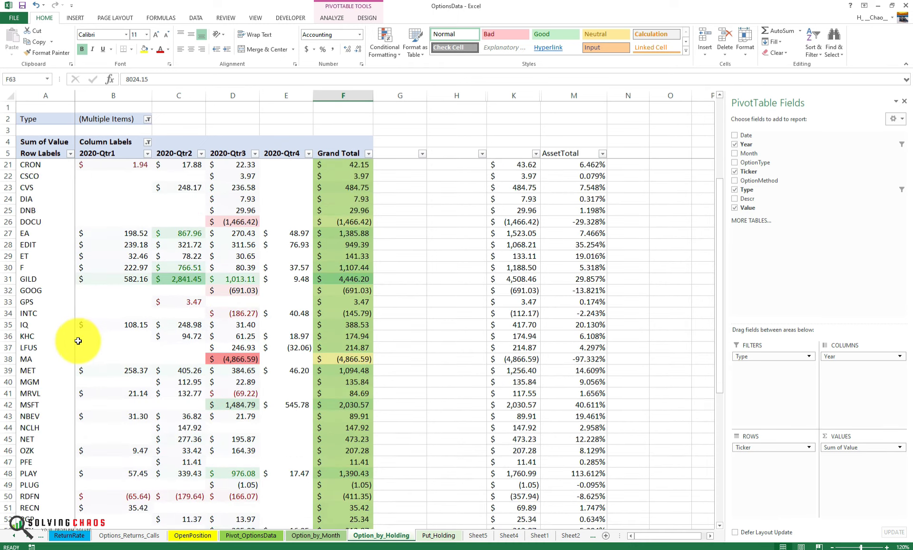
pyautogui.scroll(-4, 79, 339)
pyautogui.scroll(9, 79, 339)
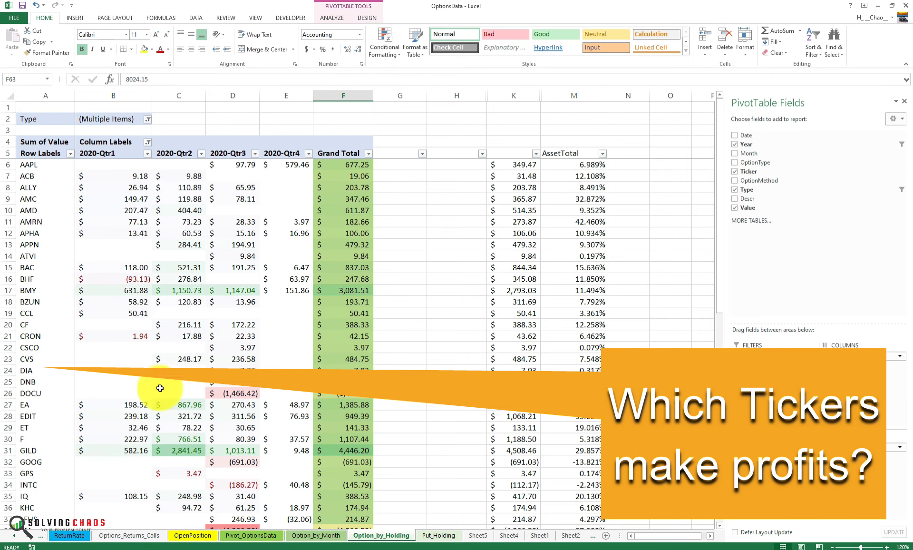
pyautogui.click(48, 451)
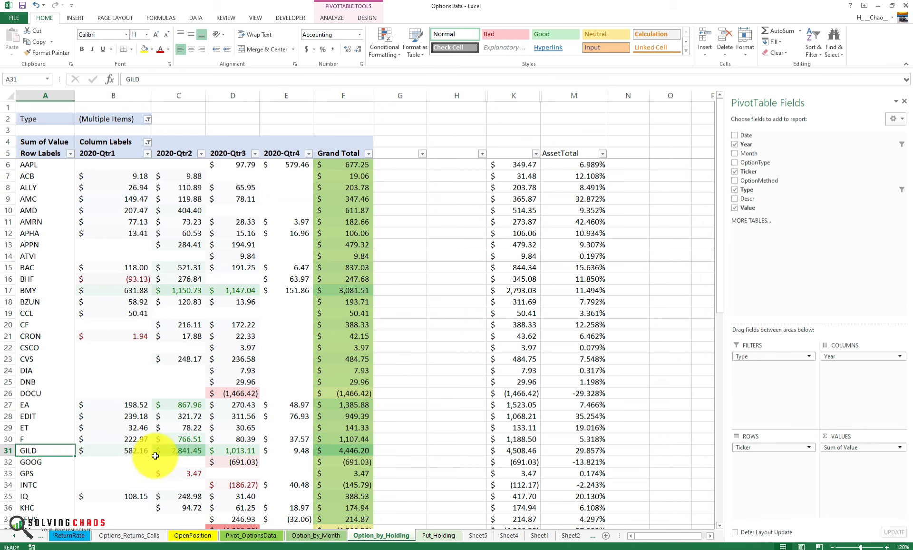
pyautogui.click(280, 450)
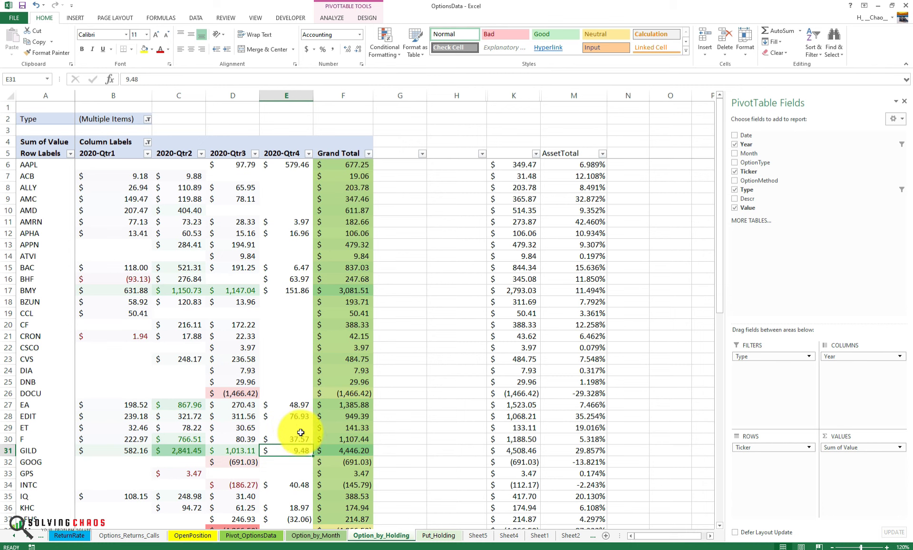
pyautogui.moveTo(302, 430)
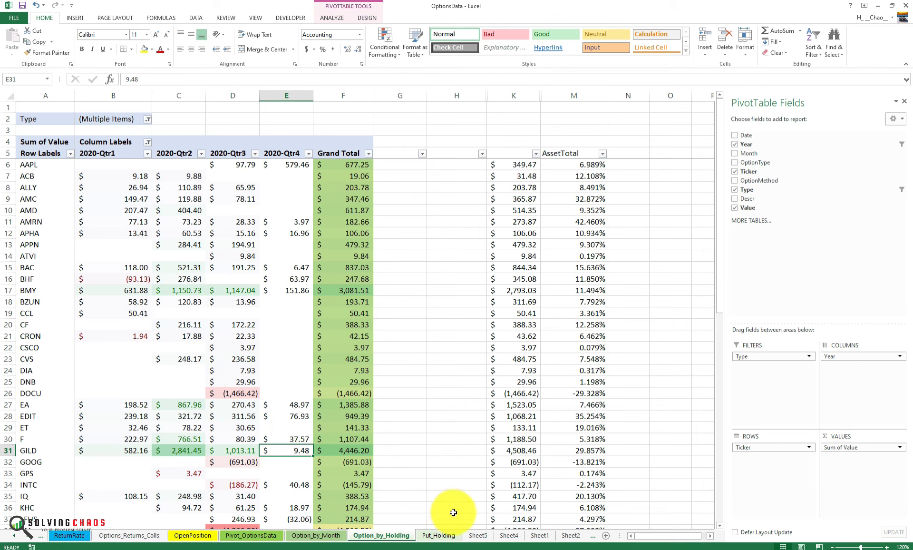